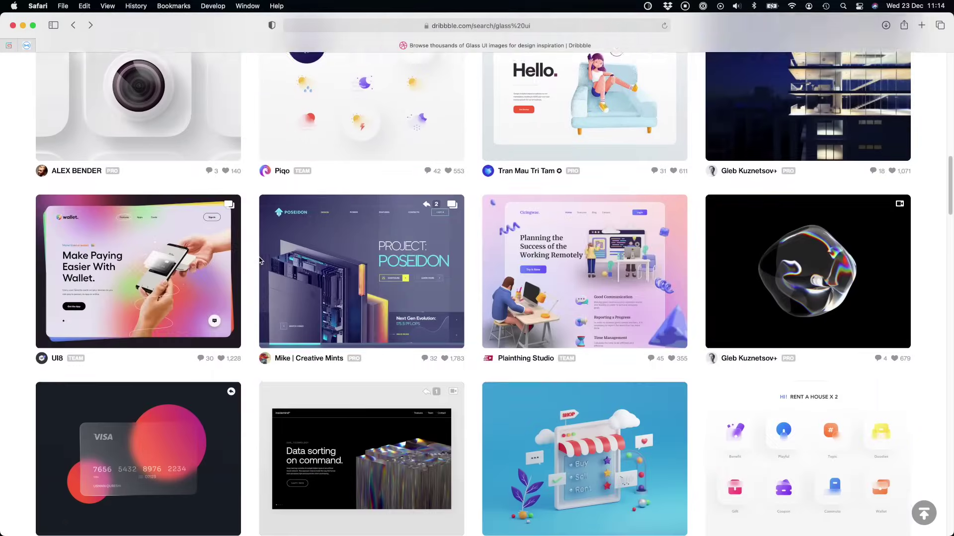
Scroll through Dribbble 'glass ui', Behance 'glass' and Instagram #glassmorphism results for reference.
scroll(260, 261, "down", 12)
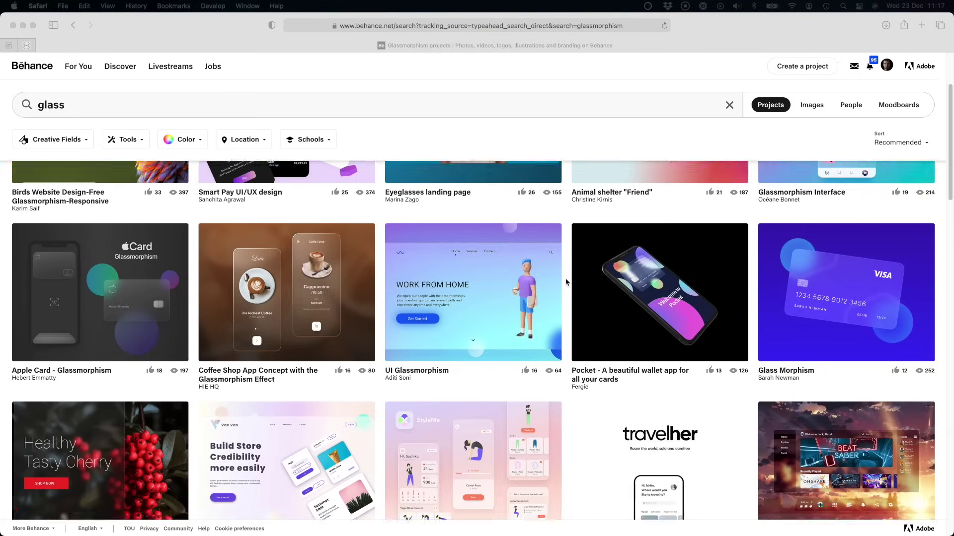
scroll(565, 282, "down", 7)
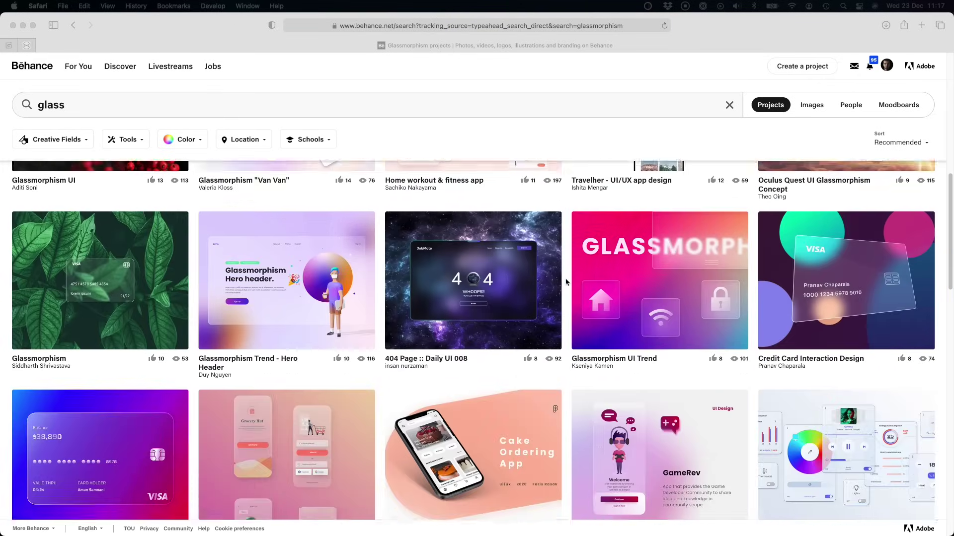
scroll(566, 282, "down", 3)
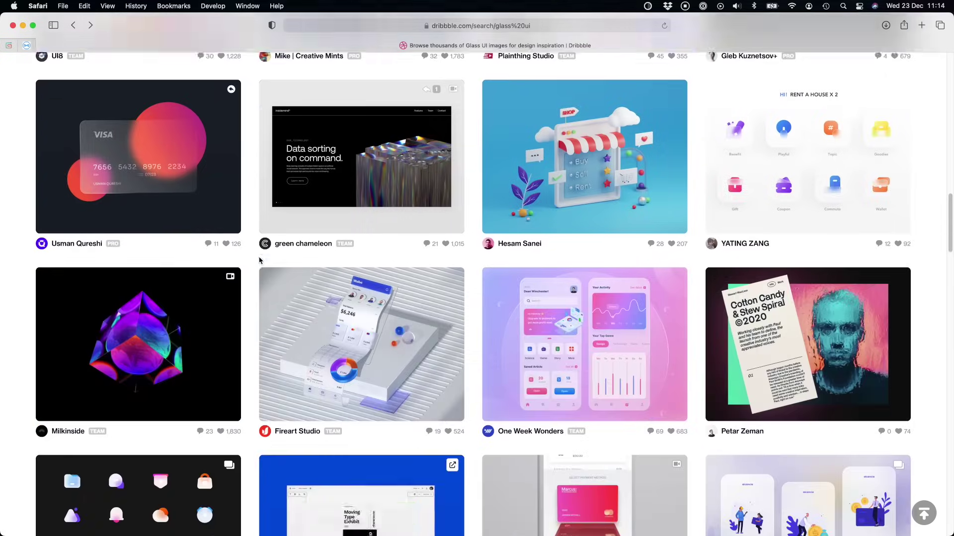
scroll(259, 259, "down", 4)
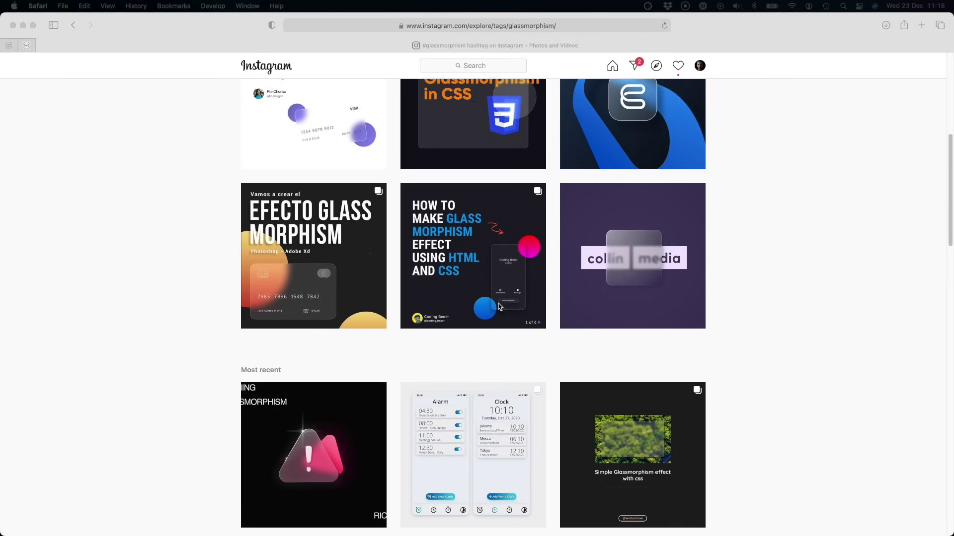
scroll(499, 307, "down", 7)
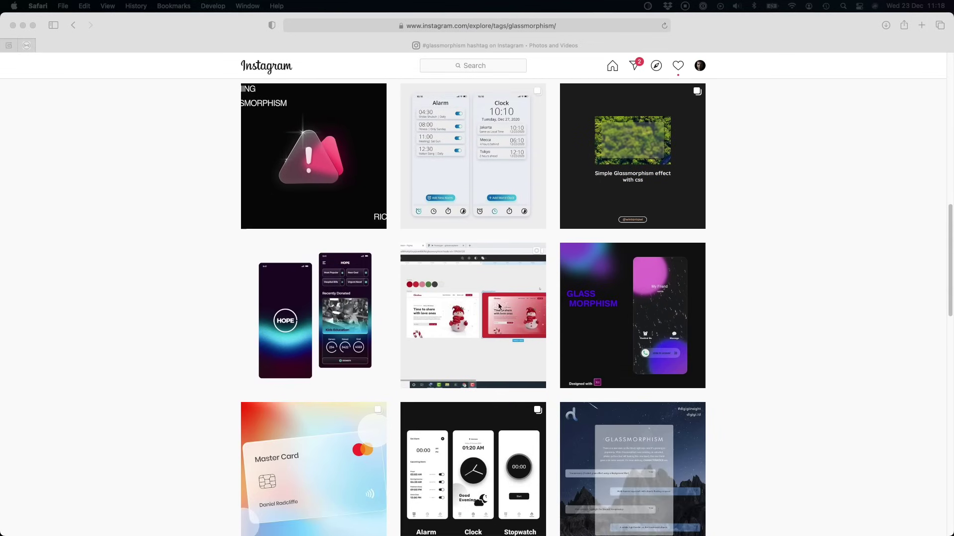
scroll(498, 307, "down", 17)
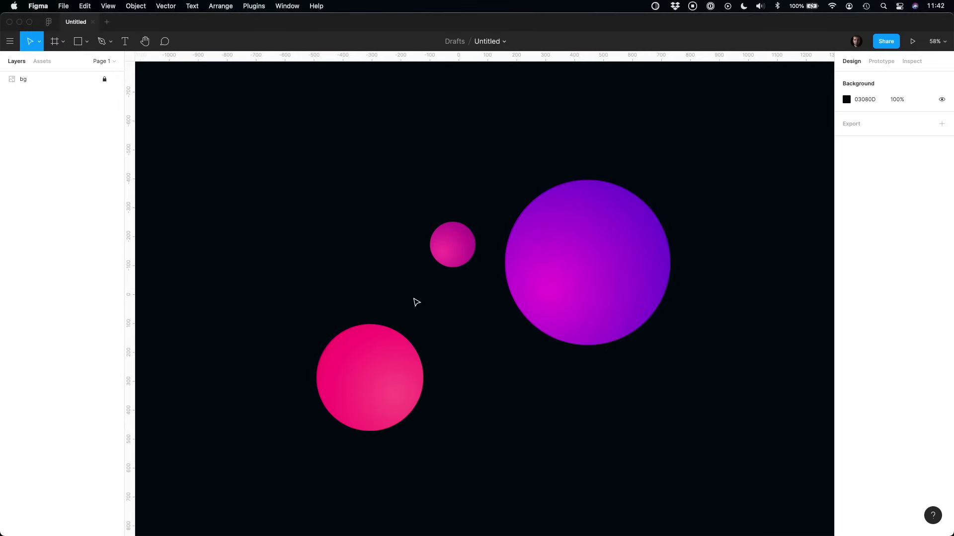
Draw a 640×400 rectangle with 40 corner radius and position it over the gradient circles.
key("r")
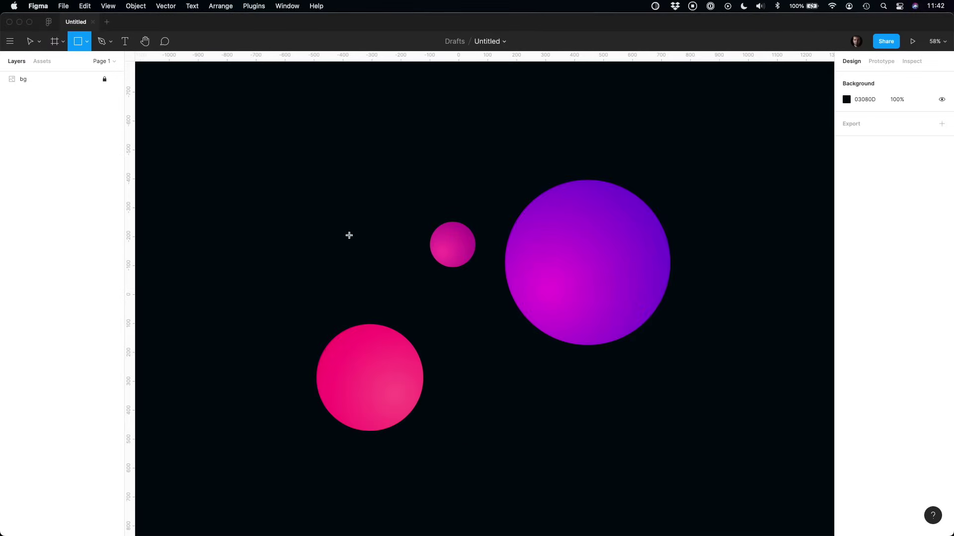
left_click_drag(347, 234, 625, 392)
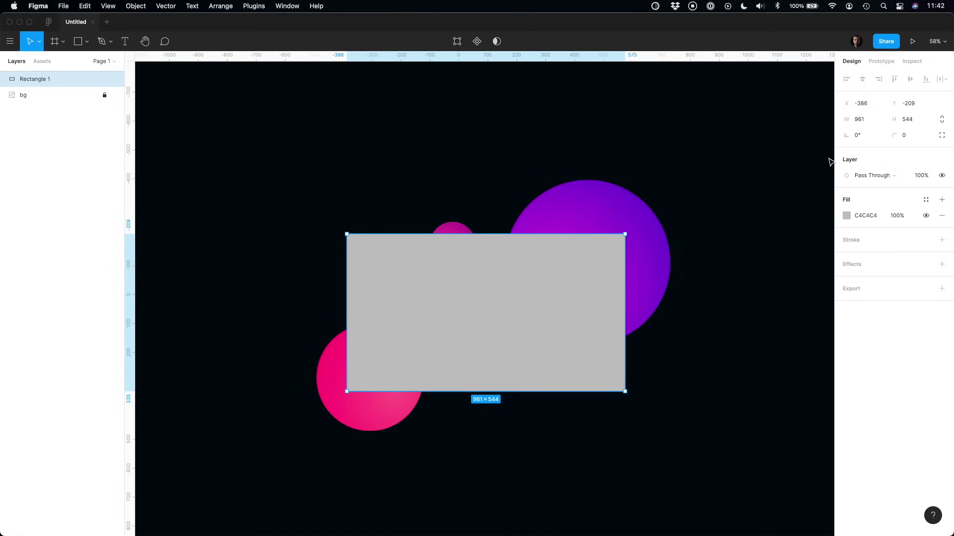
left_click(861, 123)
type("640")
left_click(913, 124)
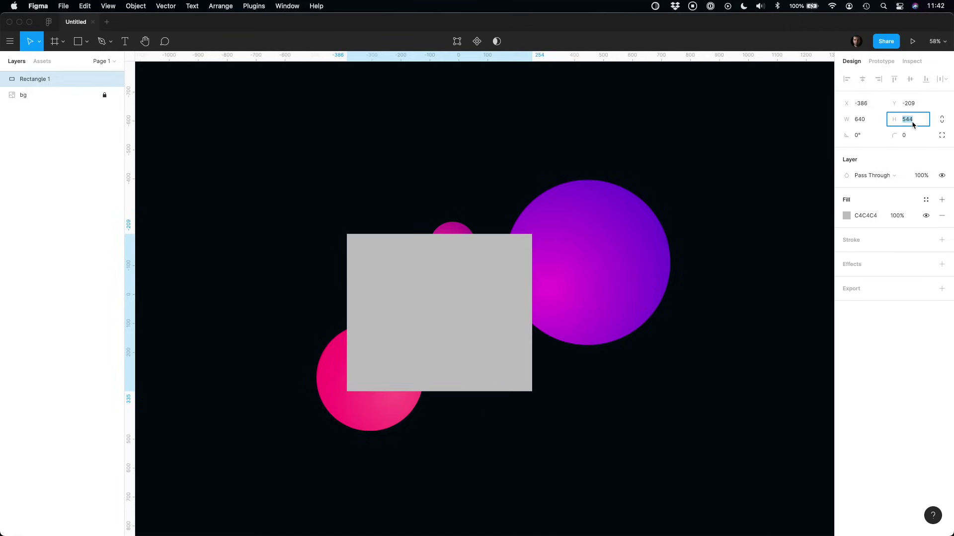
type("400")
left_click(910, 140)
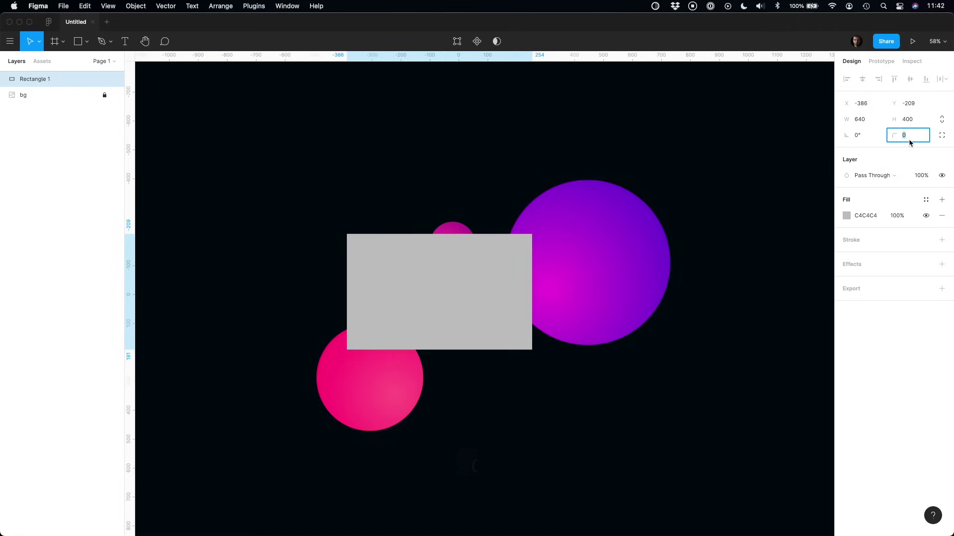
type("40")
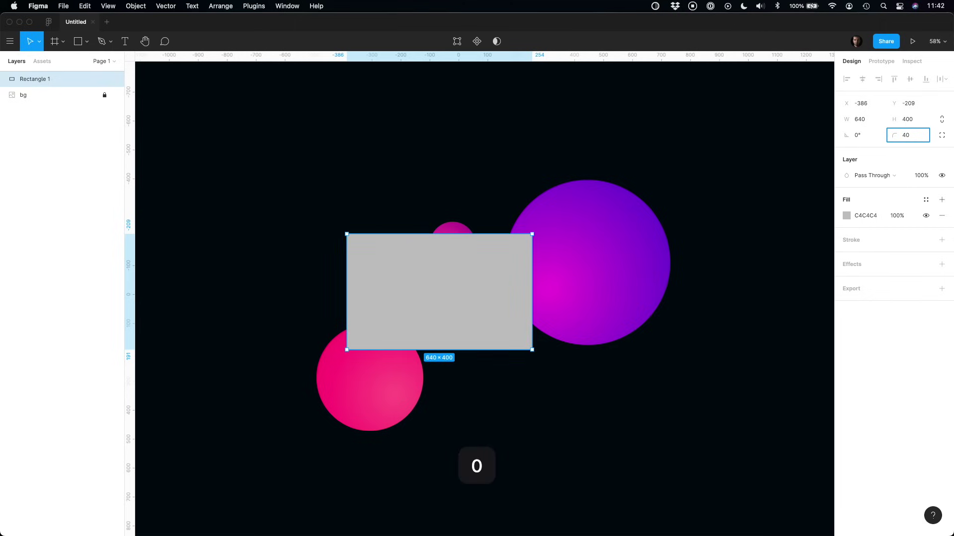
key("Return")
left_click_drag(441, 318, 476, 337)
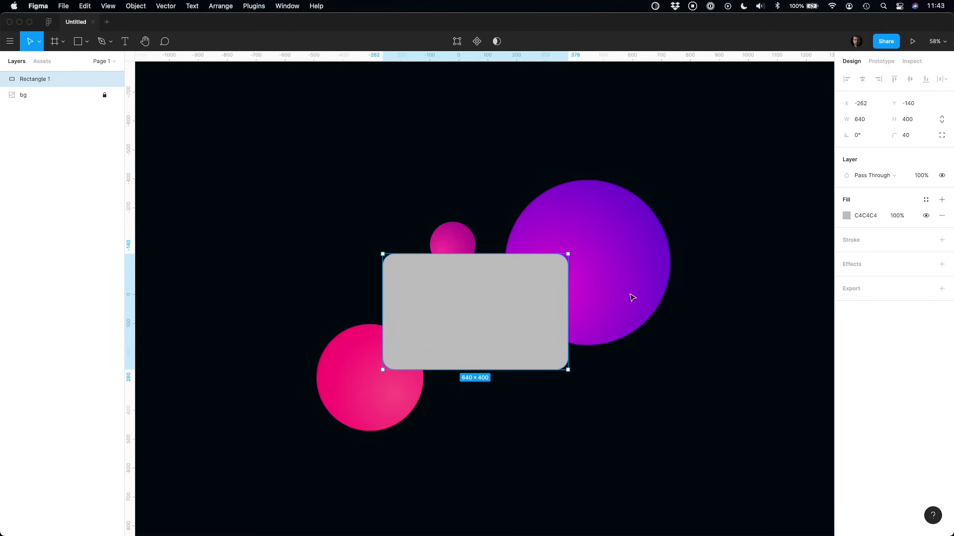
Change the card's fill to a linear gradient with both stops set to white.
left_click(847, 216)
left_click(731, 218)
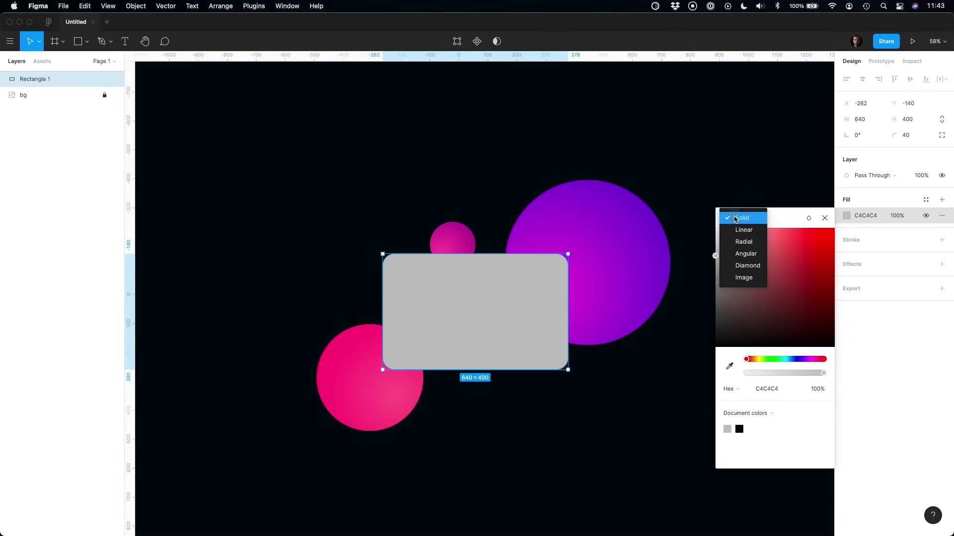
left_click(734, 230)
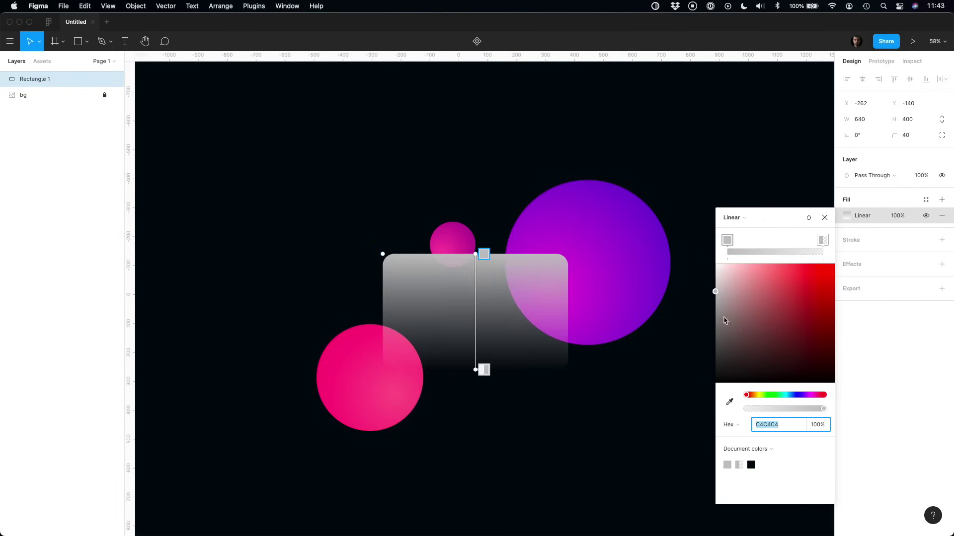
left_click_drag(724, 320, 690, 247)
left_click(822, 240)
left_click_drag(765, 284, 706, 241)
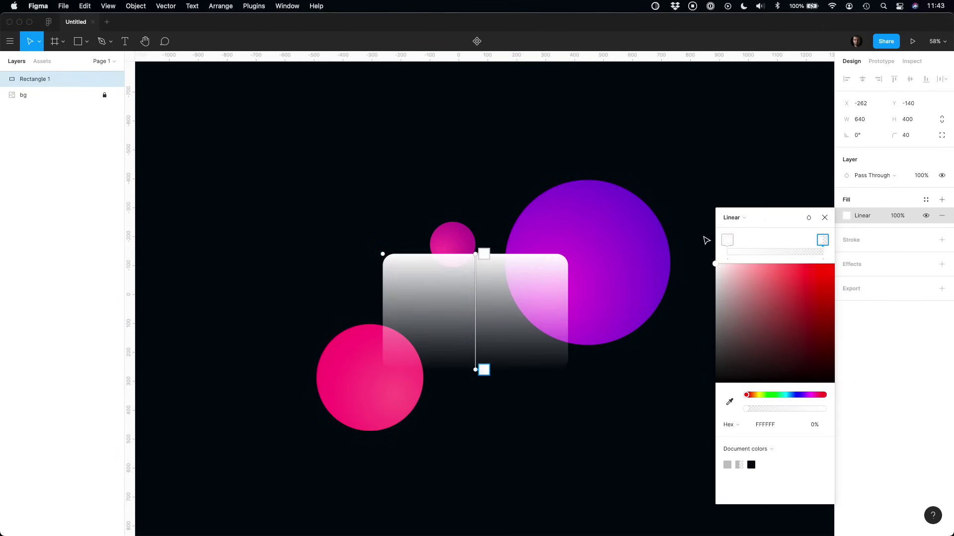
Set the gradient stops to 40% and 10% opacity and angle the gradient diagonally.
left_click(812, 424)
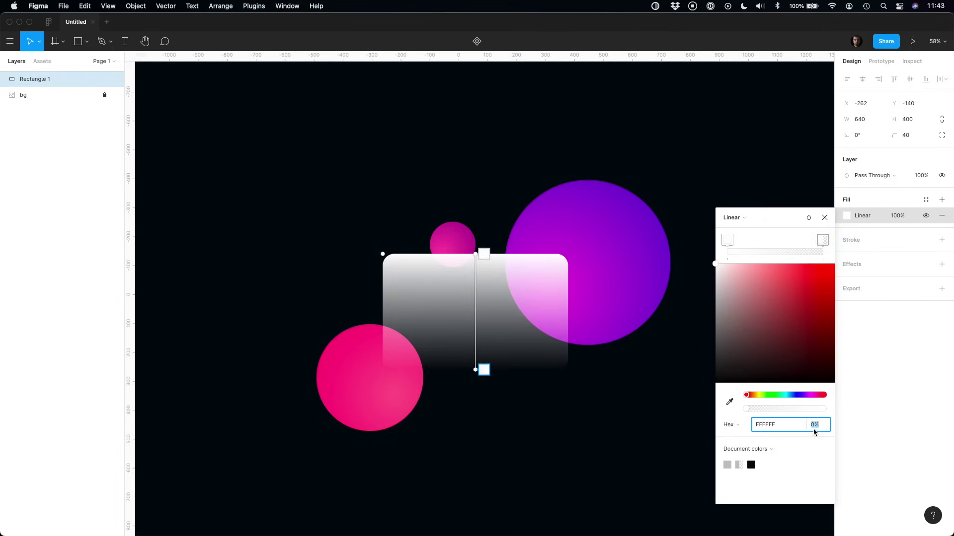
type("10")
key("Return")
left_click(727, 240)
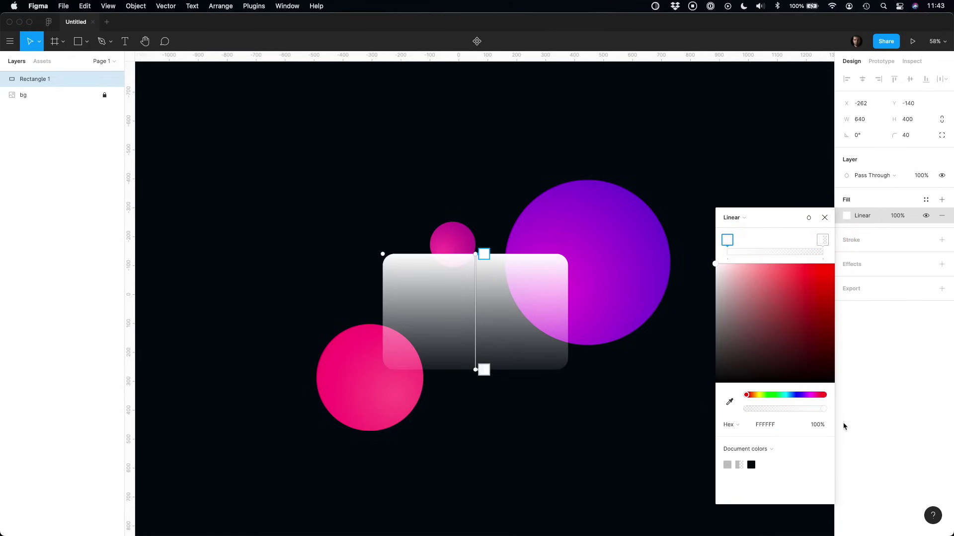
left_click(817, 426)
type("40")
key("Return")
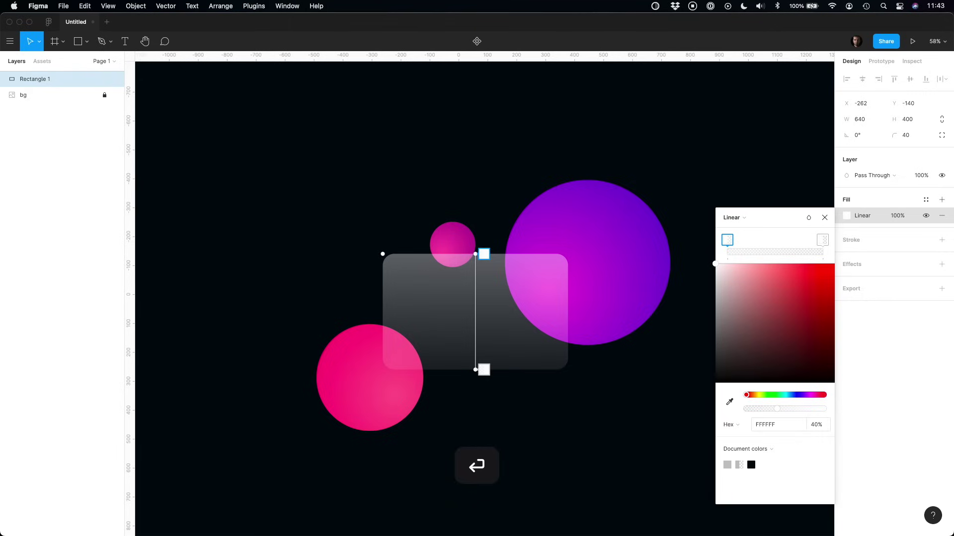
left_click_drag(475, 248, 429, 252)
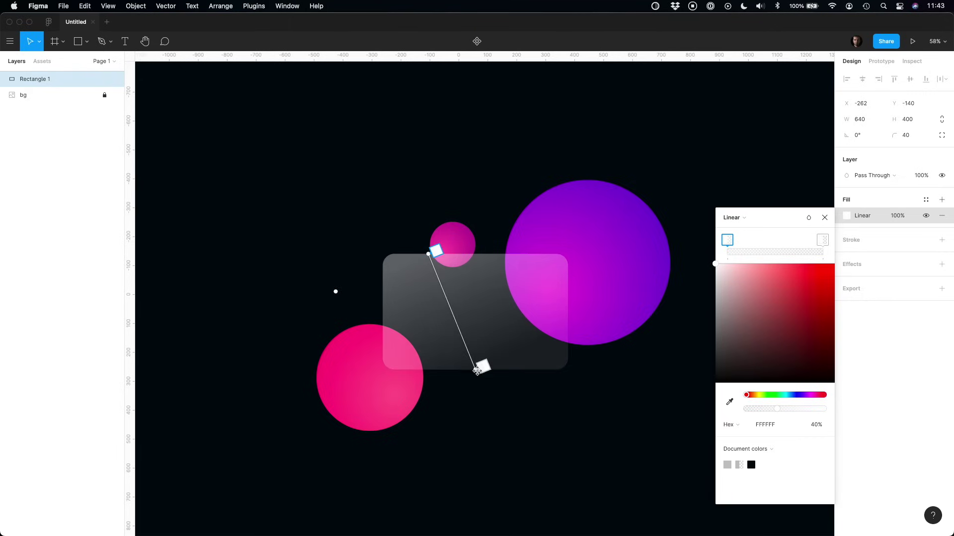
mouse_move(475, 370)
left_mouse_down()
mouse_move(517, 363)
mouse_move(489, 360)
left_mouse_up()
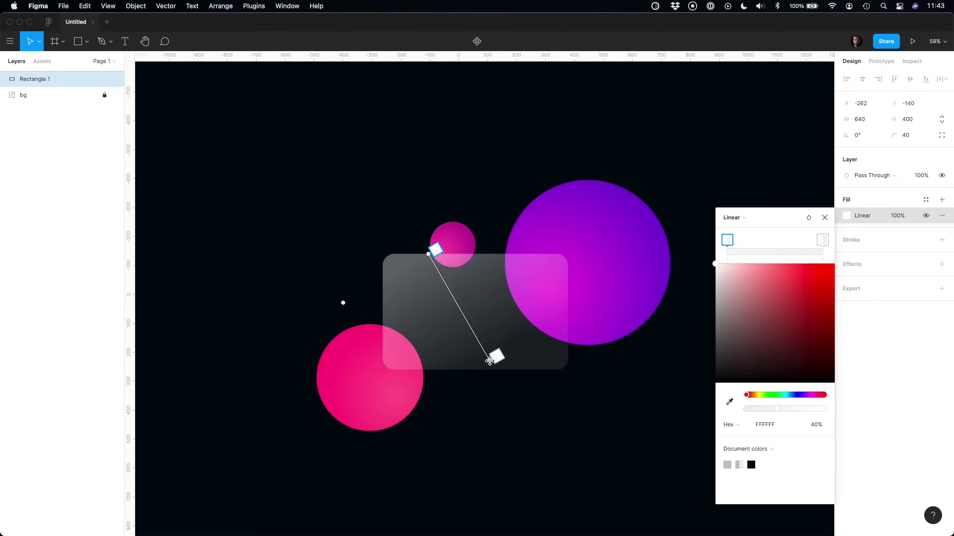
left_click(865, 199)
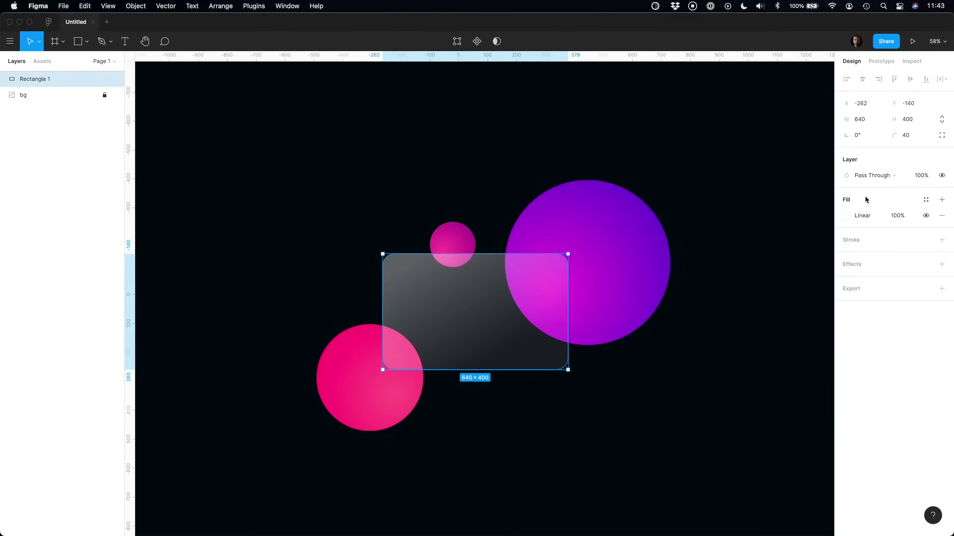
Add a Background blur effect of 40 to the card and nudge it slightly upward.
left_click(941, 264)
left_click(882, 280)
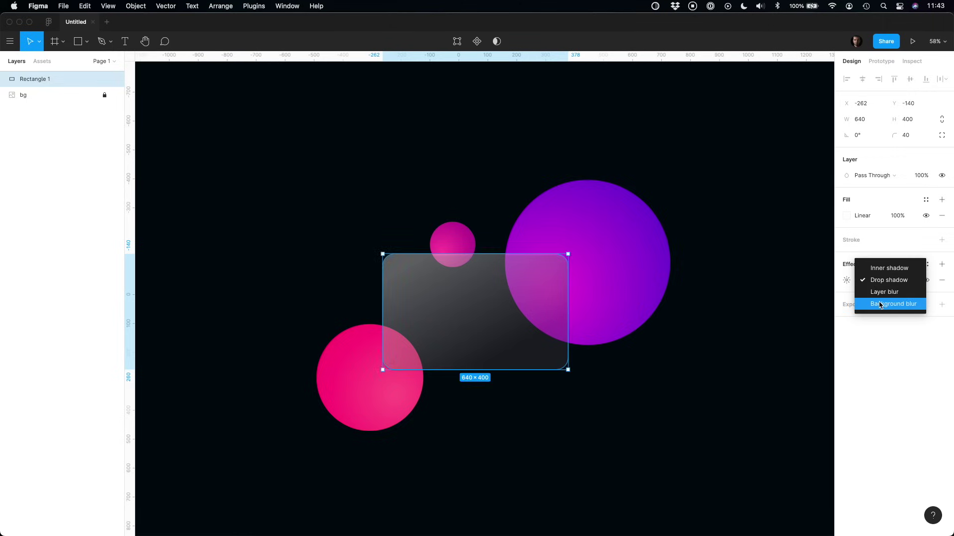
left_click(881, 304)
left_click(846, 280)
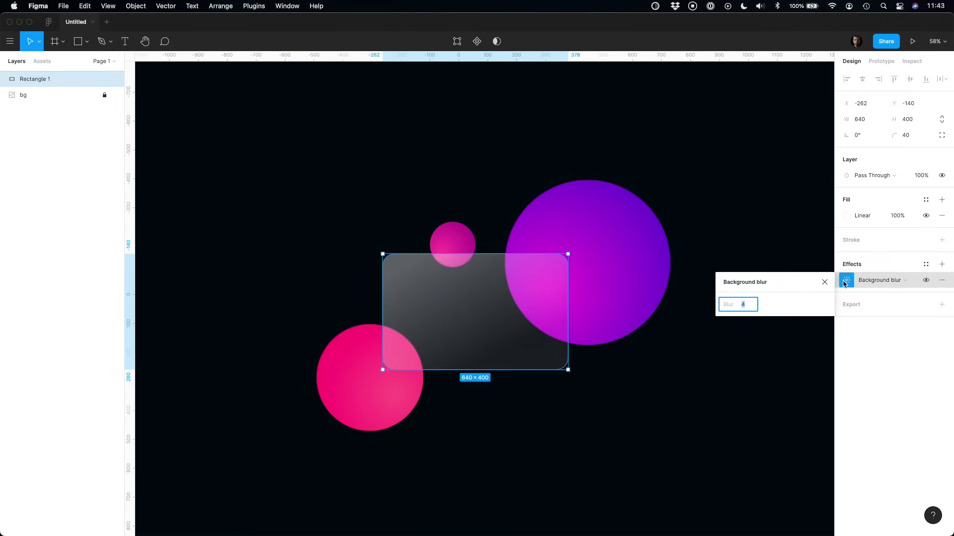
left_click(749, 306)
type("40")
key("Return")
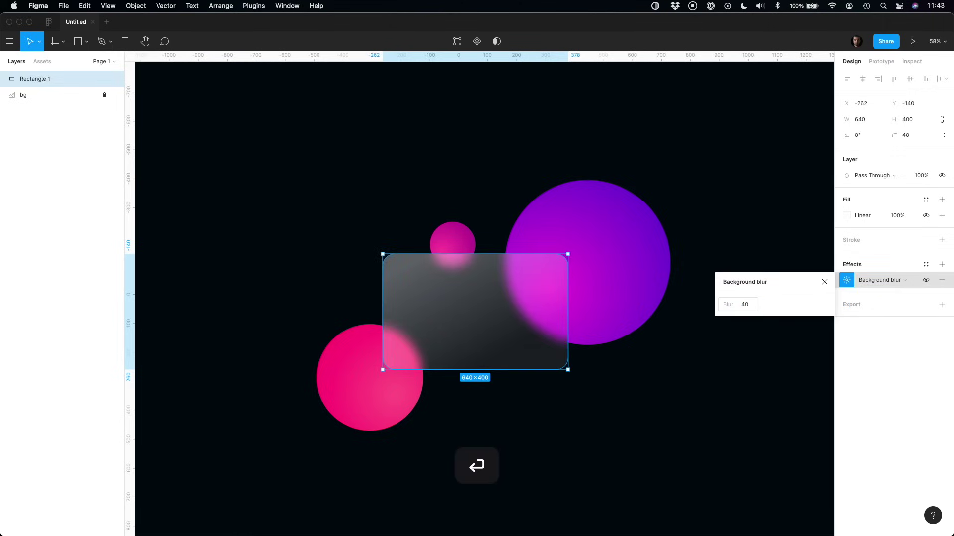
left_click(882, 257)
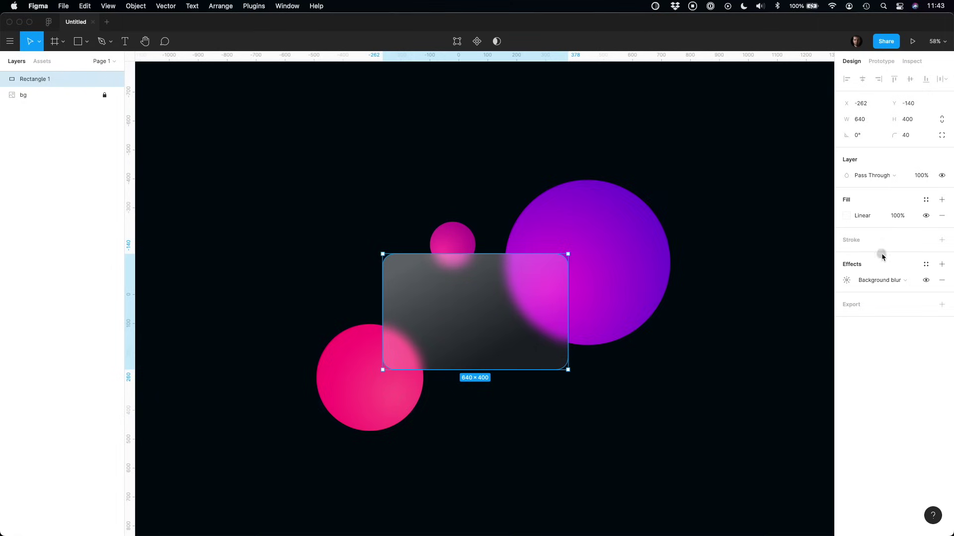
left_click(662, 398)
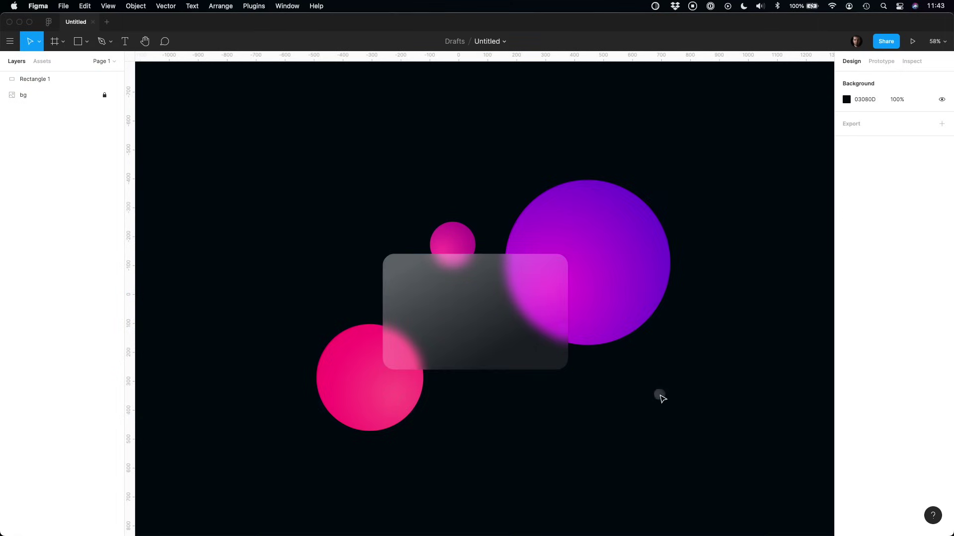
mouse_move(543, 347)
left_mouse_down()
mouse_move(539, 357)
mouse_move(541, 346)
left_mouse_up()
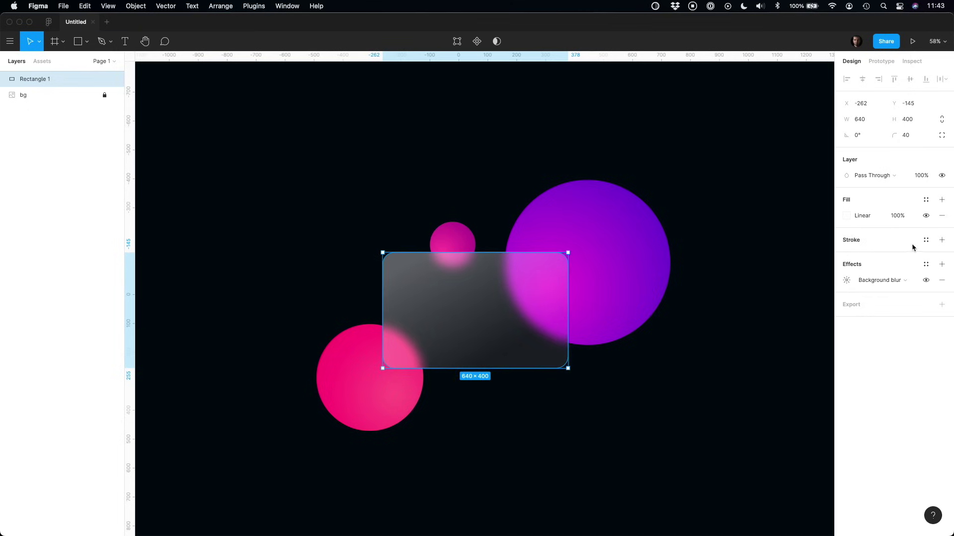
Add a linear gradient stroke running from white to the large circle's purple.
left_click(942, 241)
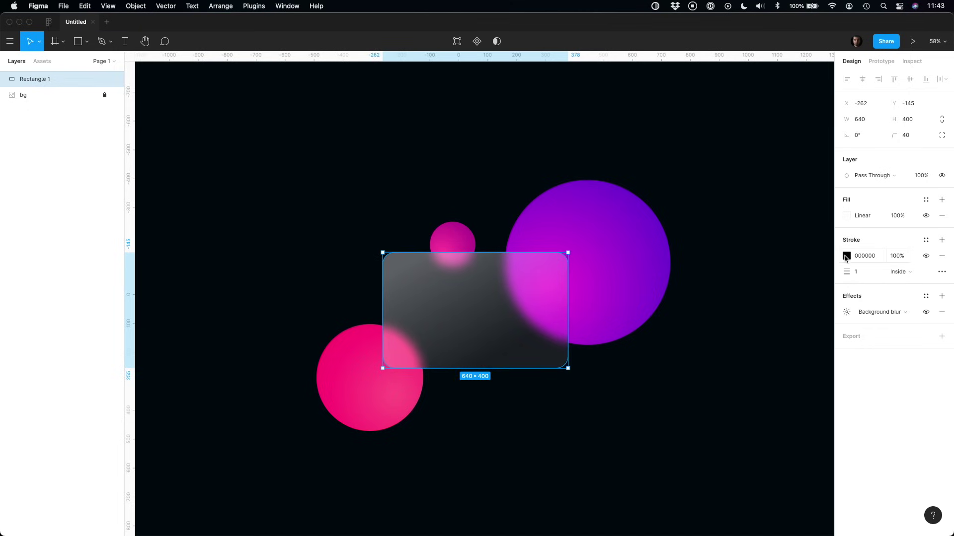
left_click(847, 256)
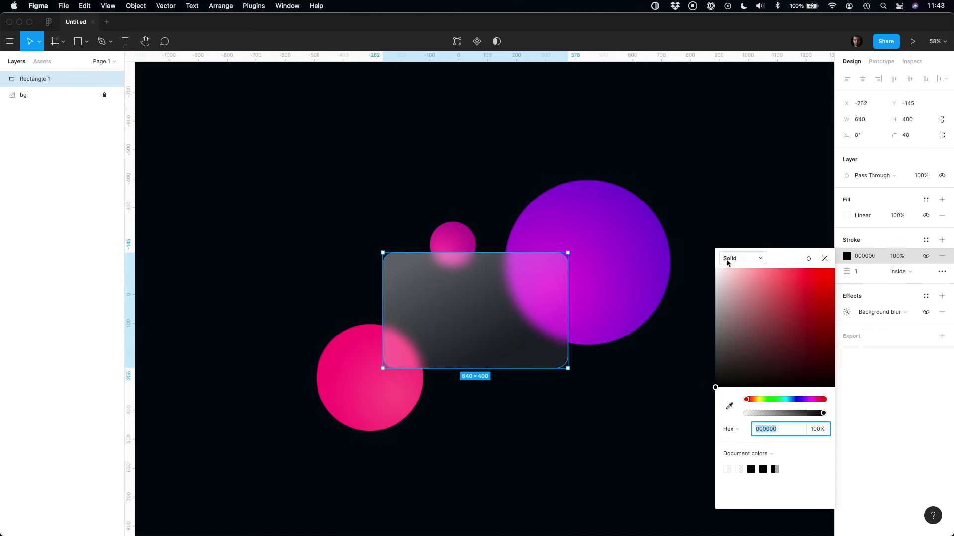
left_click(730, 258)
left_click(740, 270)
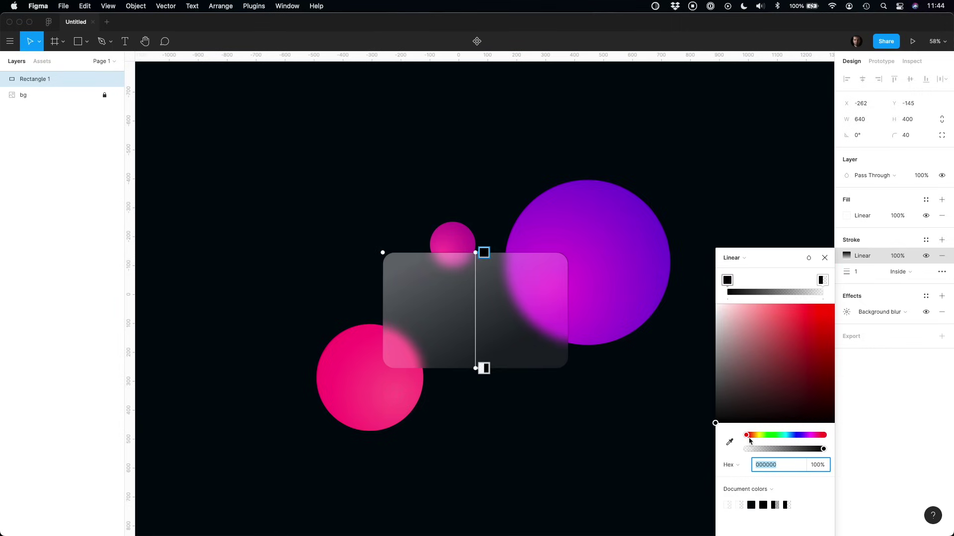
left_click_drag(756, 386, 687, 285)
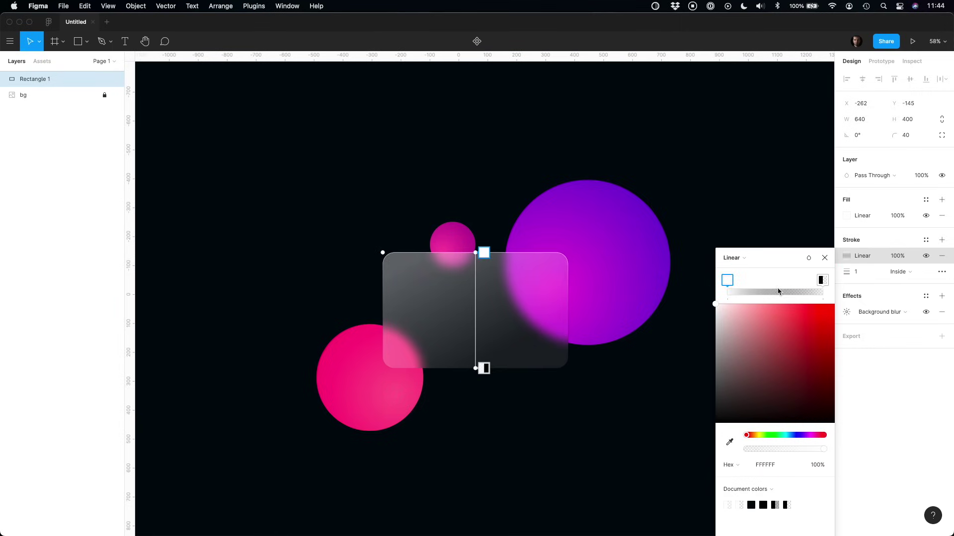
left_click(822, 281)
left_click(729, 443)
left_click(655, 286)
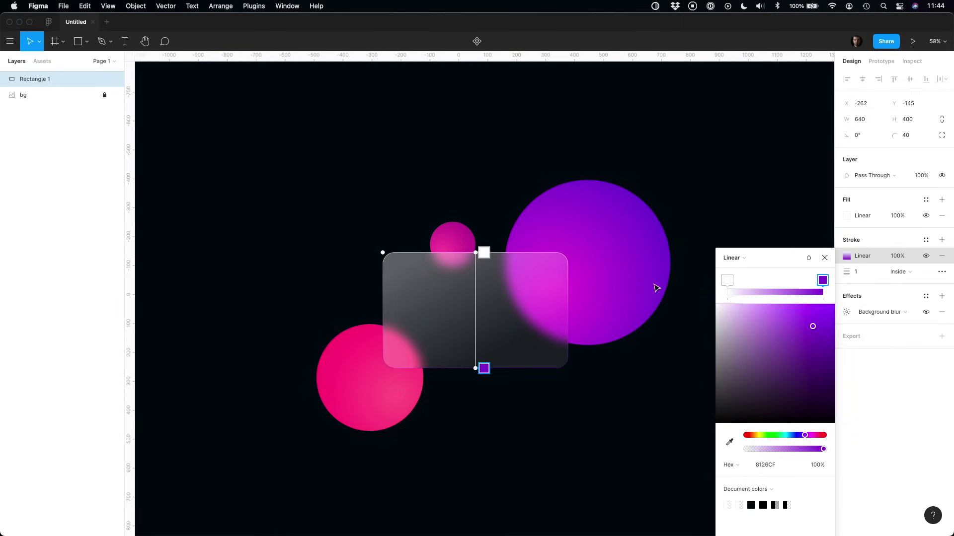
Angle the stroke gradient diagonally and lower its stop opacities, purple end at 50%.
left_click_drag(469, 251, 426, 253)
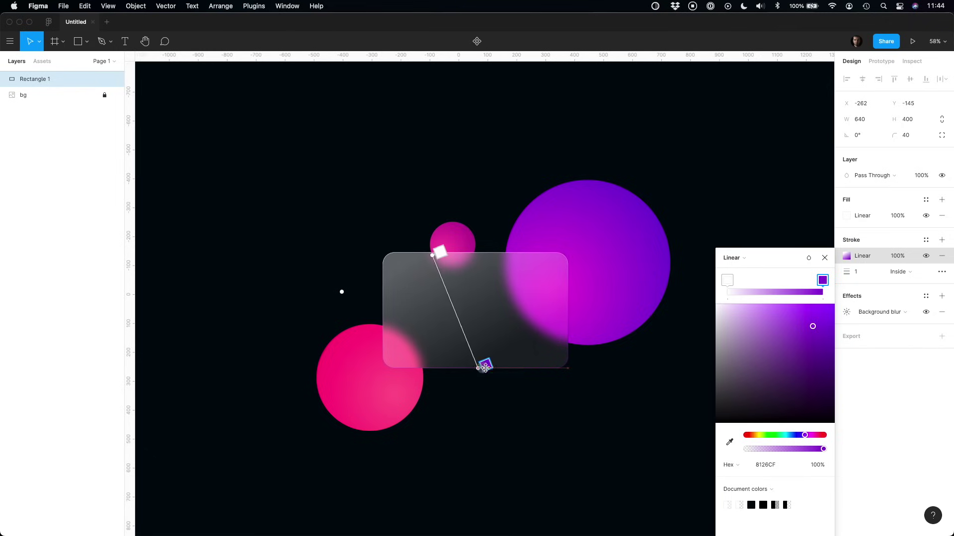
left_click_drag(484, 368, 550, 363)
left_click(799, 292)
left_click(761, 292)
left_click(727, 280)
mouse_move(823, 449)
left_mouse_down()
mouse_move(762, 449)
mouse_move(805, 450)
mouse_move(787, 453)
left_mouse_up()
left_click(823, 280)
Set the stroke weight to 3 px and add a drop shadow effect.
left_click(856, 272)
type("3")
key("Return")
left_click(867, 243)
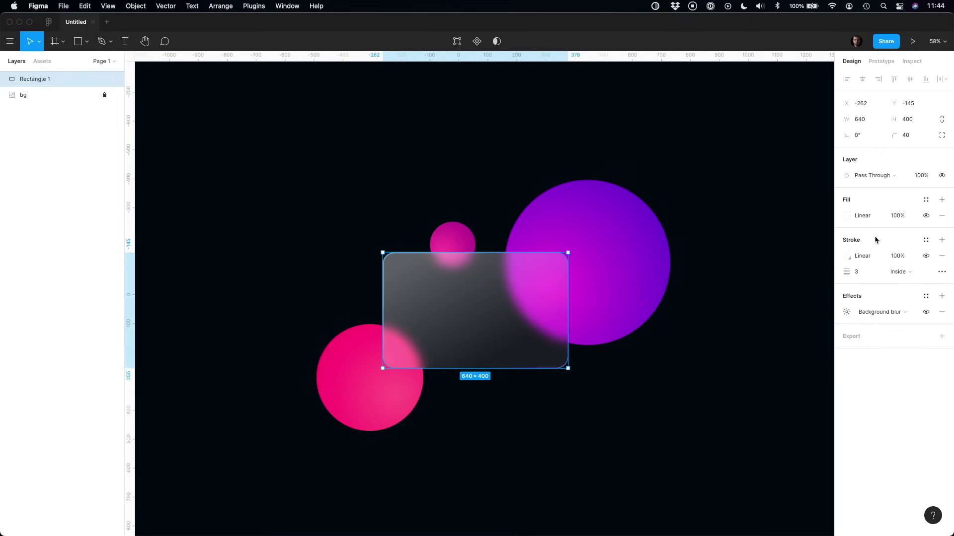
left_click(941, 296)
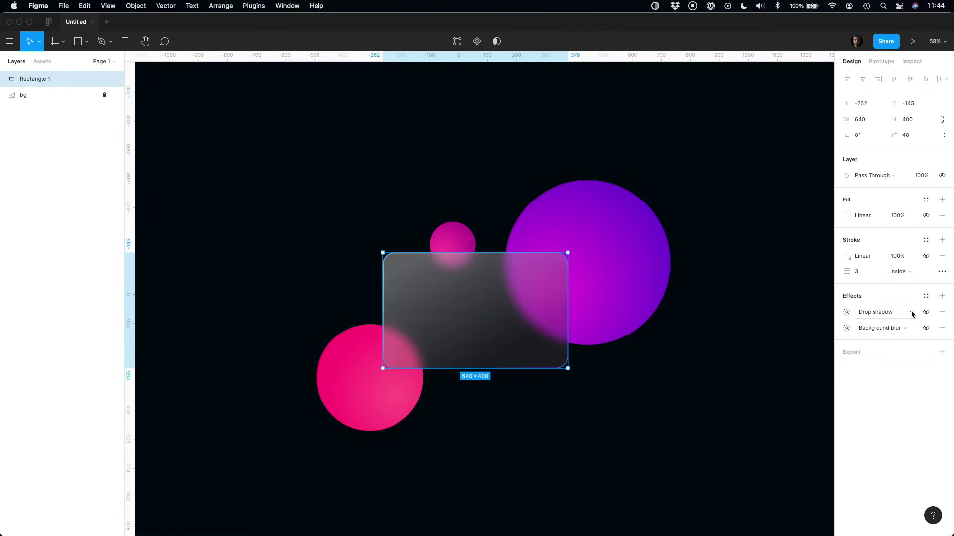
Tune the drop shadow to blur 24, spread -1 and 20% opacity.
left_click(847, 313)
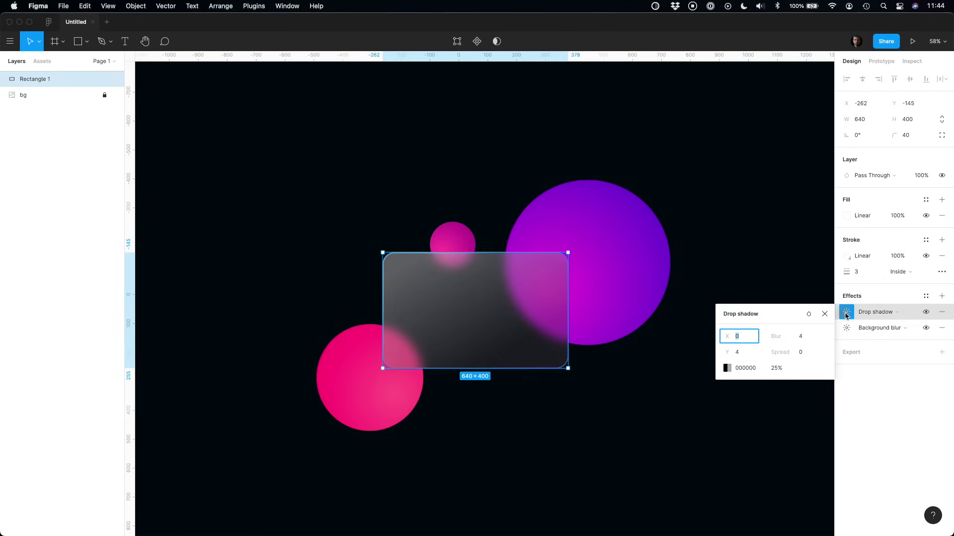
left_click(801, 340)
type("24")
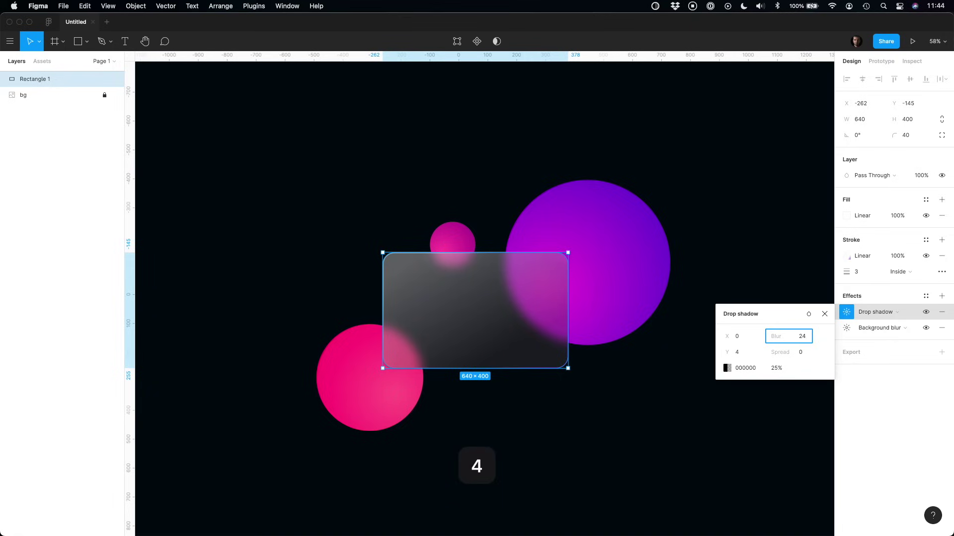
key("Return")
left_click(803, 353)
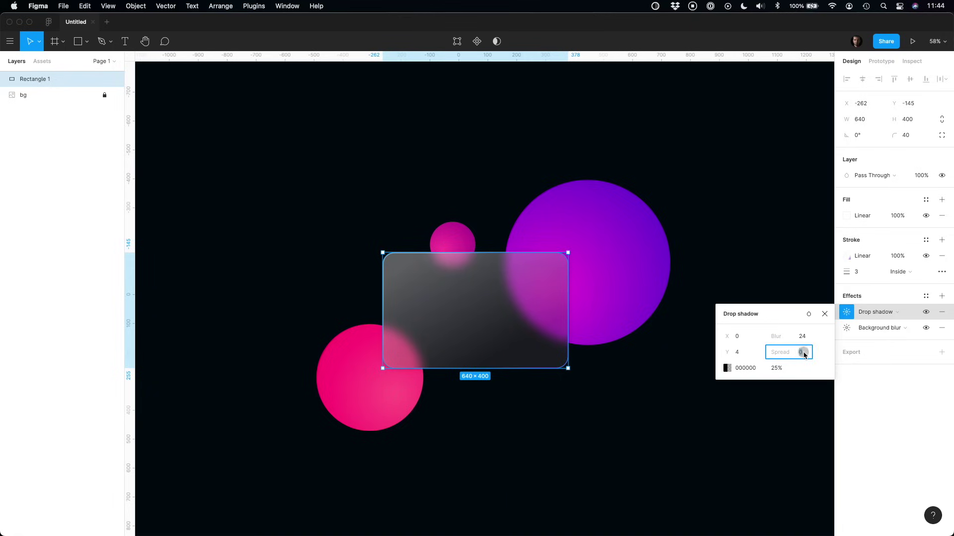
key("Down")
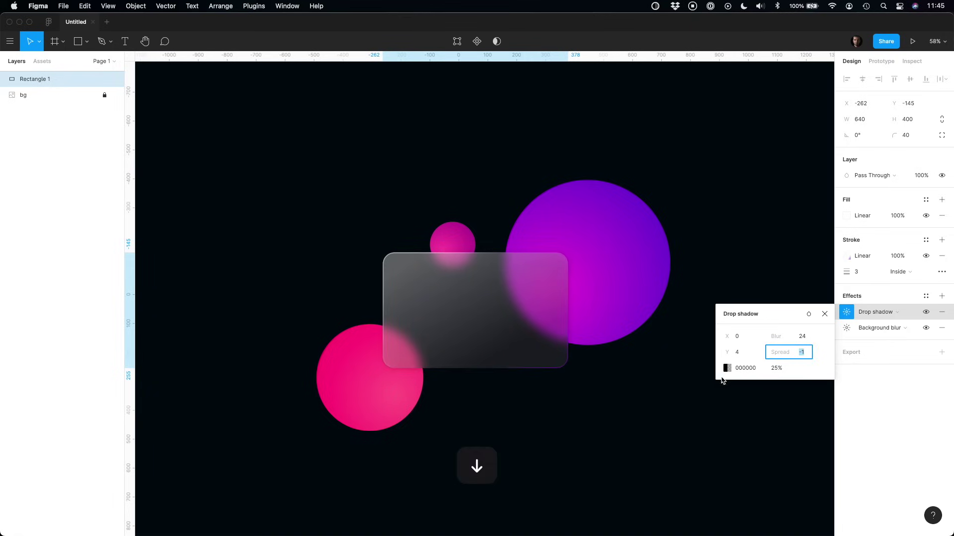
left_click(774, 369)
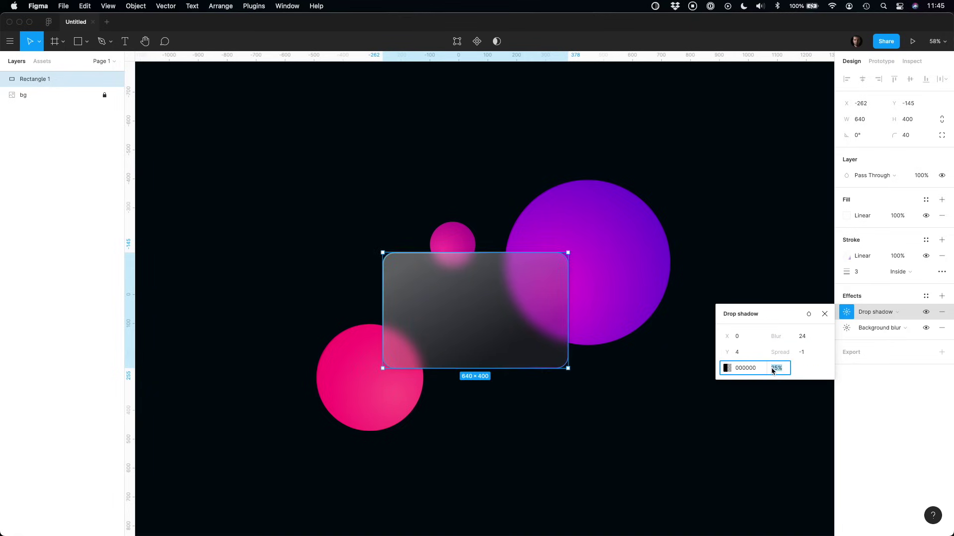
type("20")
key("Return")
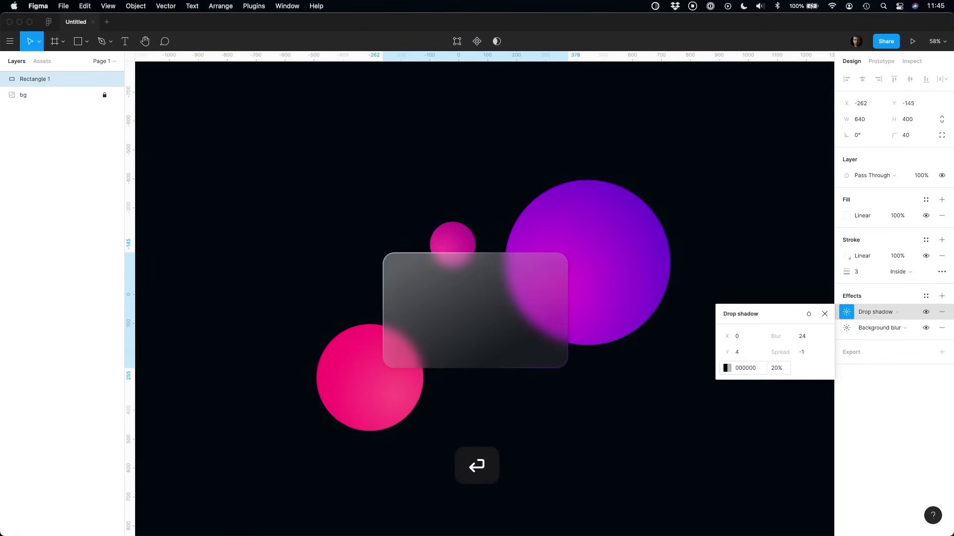
left_click(845, 405)
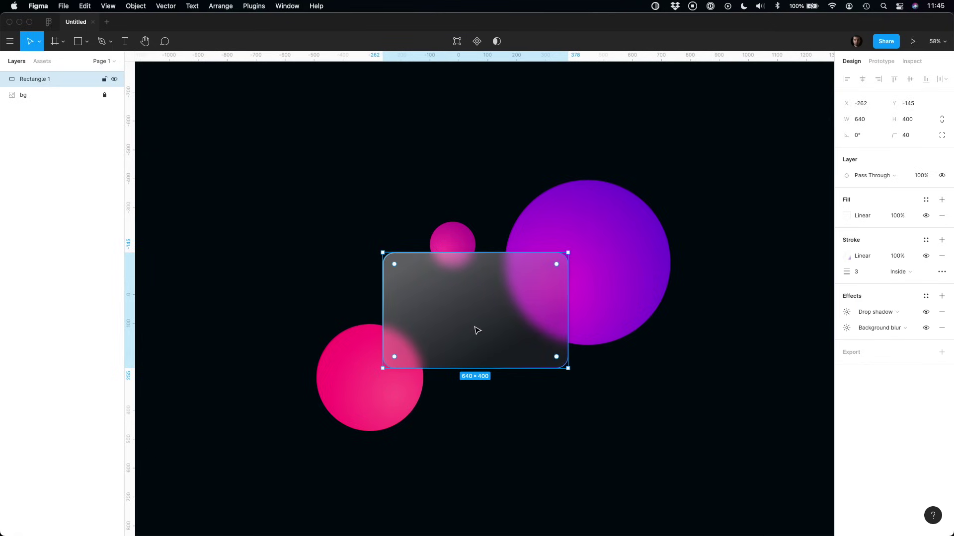
Add a MEMBERSHIP text line on the card.
key("t")
left_click(428, 277)
type("MEMBERSHIP")
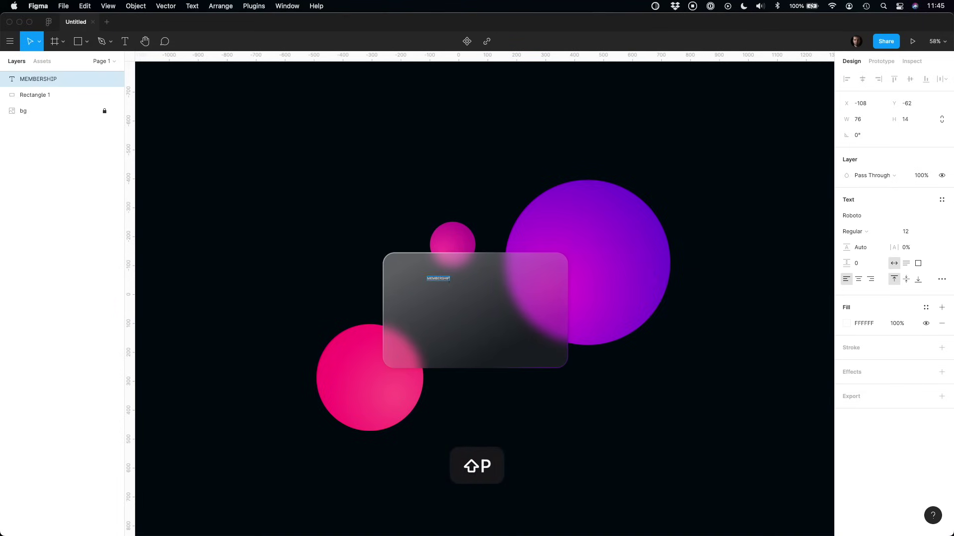
key("Escape")
Style MEMBERSHIP in Montserrat SemiBold 24 with 13.5 letter spacing.
left_click(865, 216)
type("Mont")
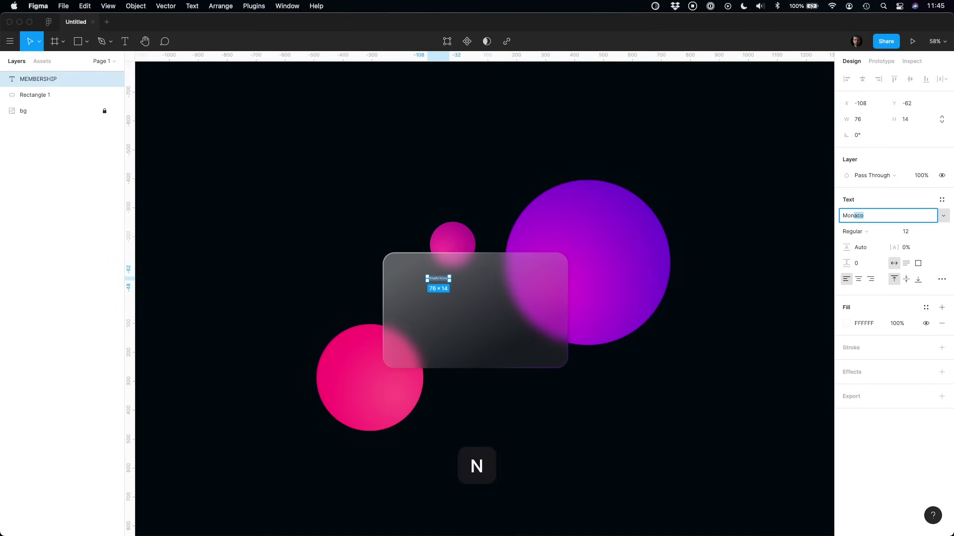
type("s")
key("Return")
left_click(855, 232)
left_click(858, 287)
left_click(905, 232)
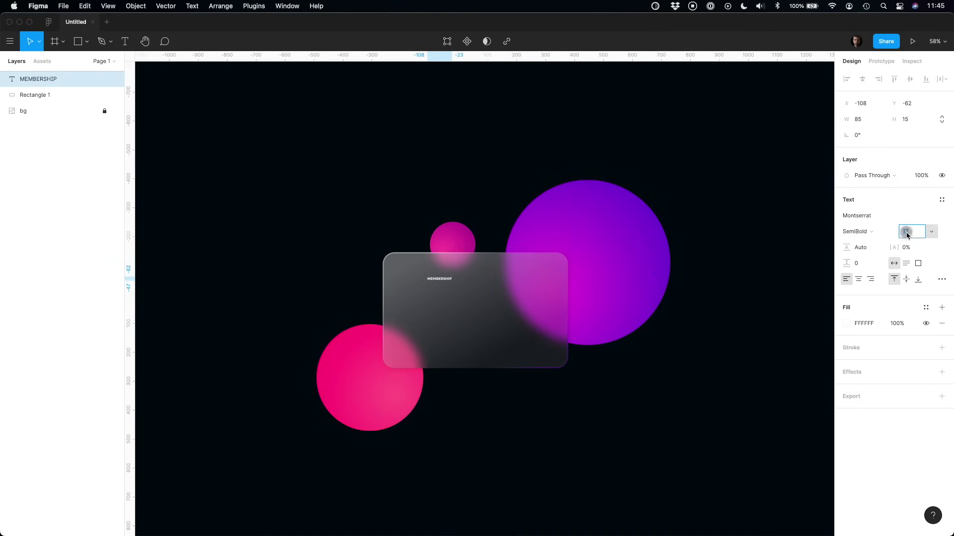
type("24")
key("Return")
left_click(908, 247)
type("13.5")
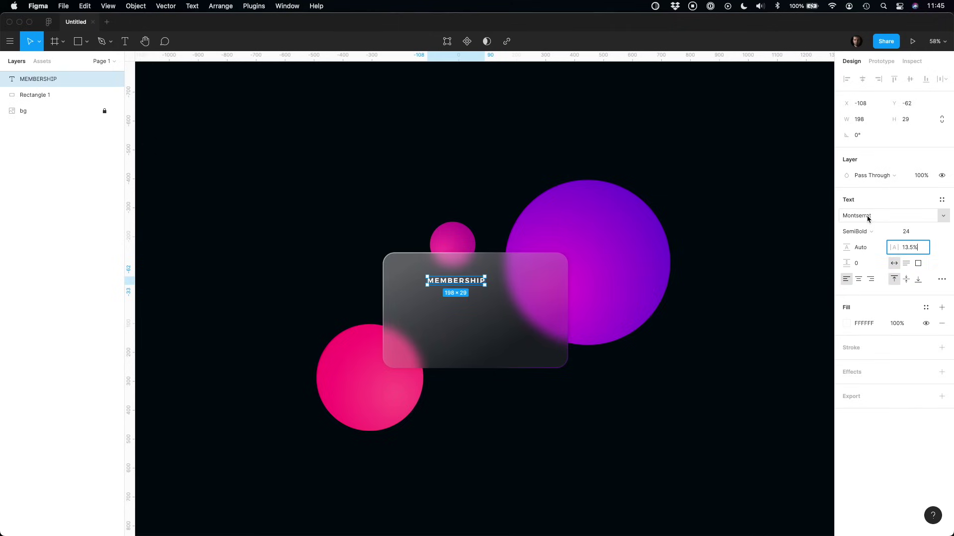
Blend MEMBERSHIP in Overlay mode and move it to the card's top-left corner.
left_click(874, 182)
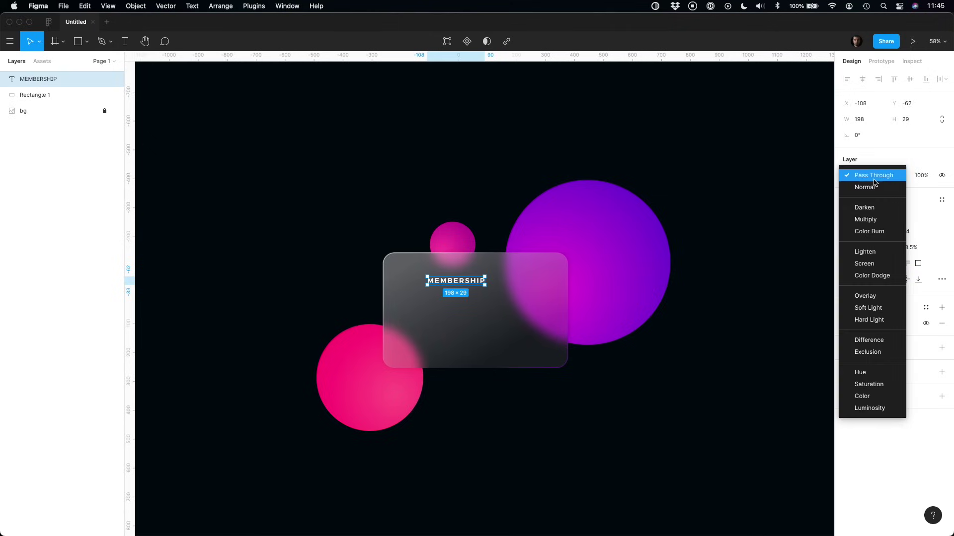
left_click(872, 296)
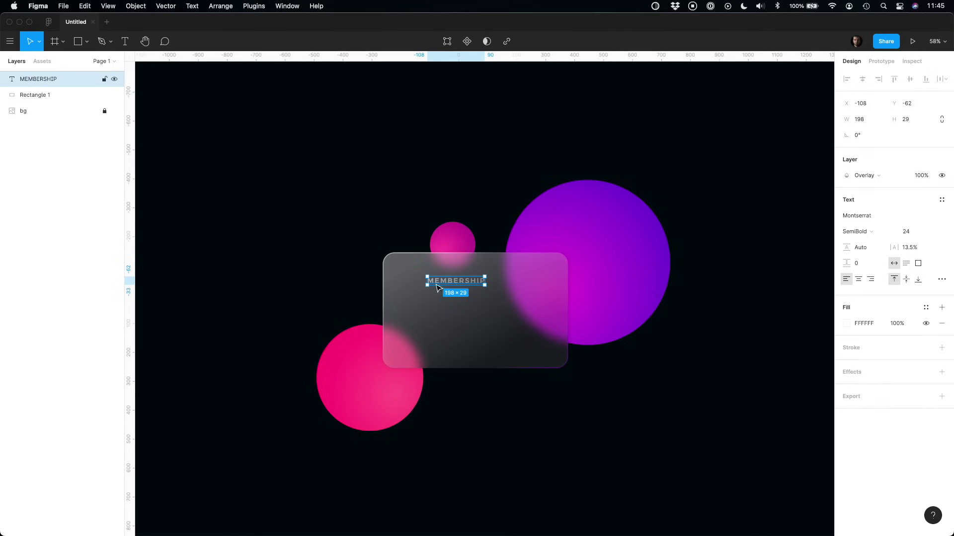
left_click_drag(444, 283, 417, 353)
Duplicate the line into a cardholder name and UXMISFIT.TOOLS, adjusting their font sizes.
key("super+d")
key("Return")
type("JAMES APPLESEED")
key("super+d")
key("Return")
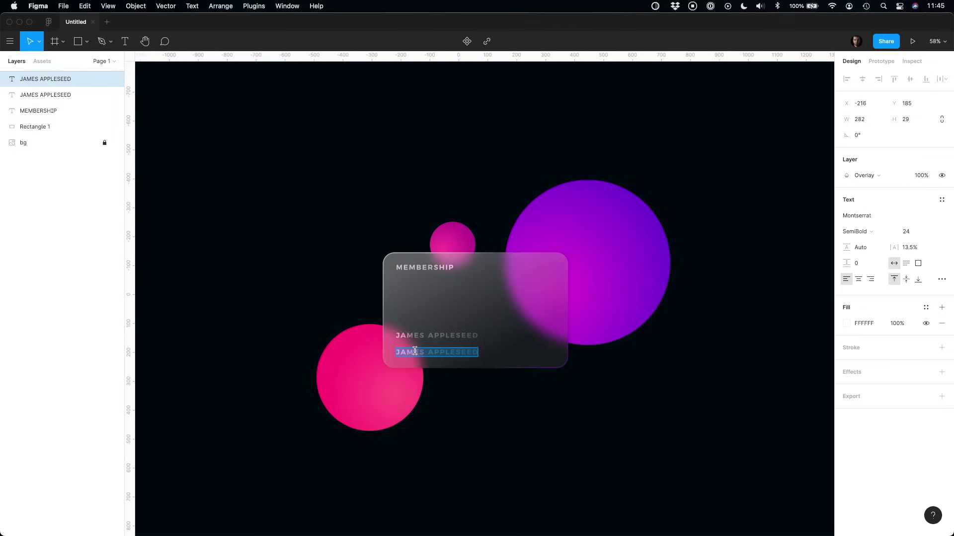
type("UXMISFIT.TOOLS")
key("Escape")
left_click(905, 232)
left_click(45, 94)
left_click(906, 231)
left_click(476, 416)
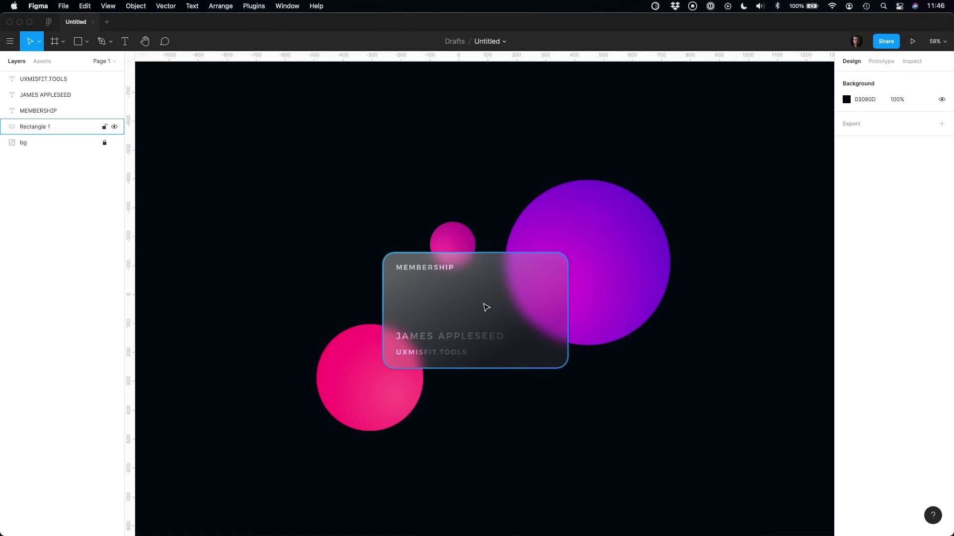
Select the card rectangle and confirm the Noise plugin's Community page shows it installed.
left_click(487, 307)
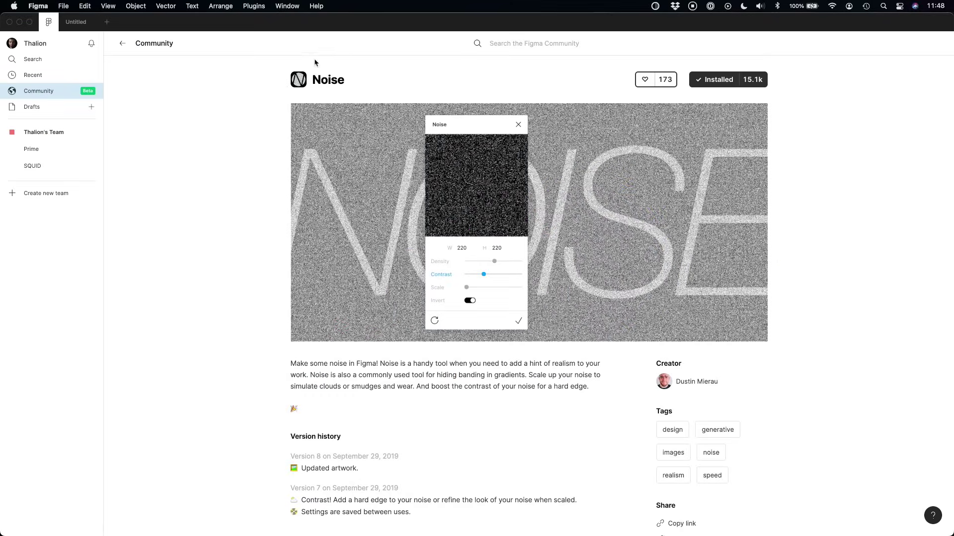
scroll(359, 309, "down", 4)
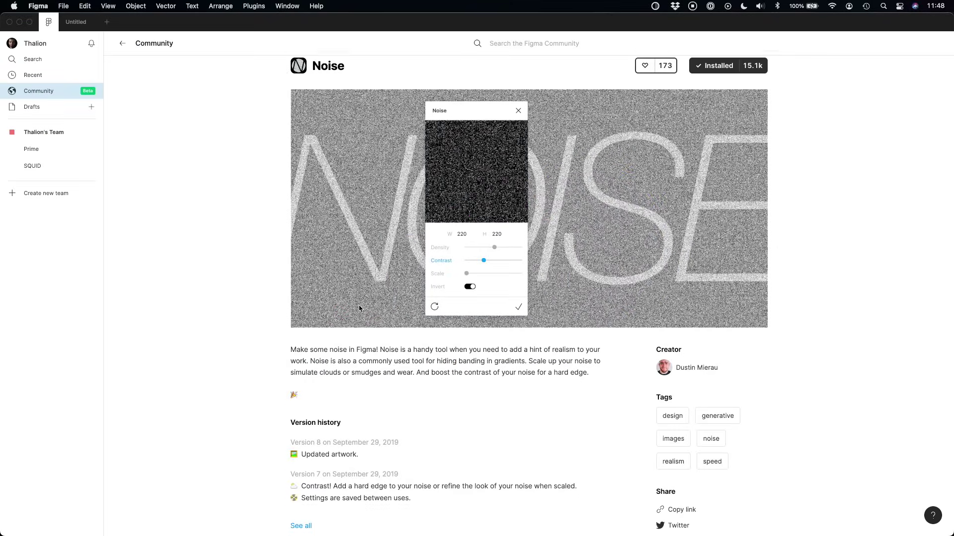
scroll(359, 309, "up", 5)
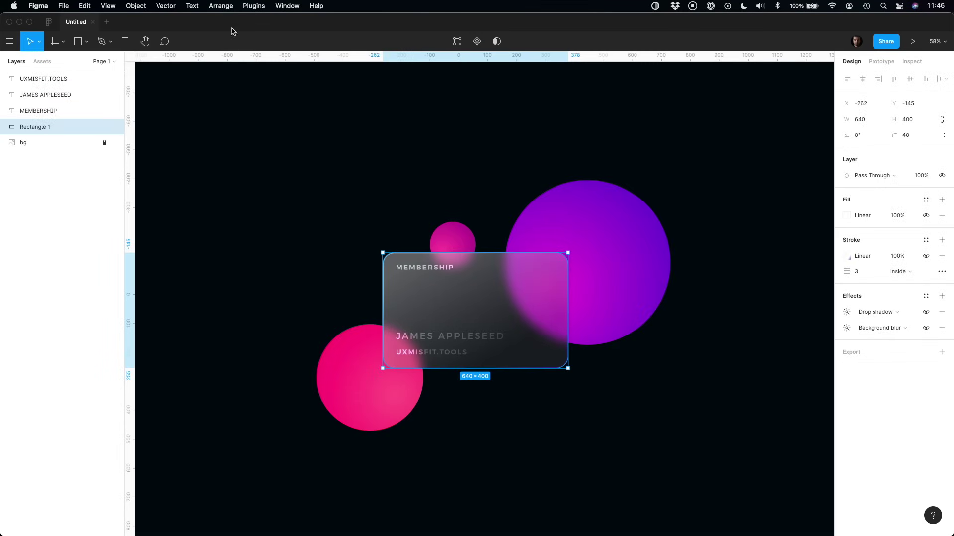
Generate a lower-density Noise rectangle and fit it to the card's 640×400 rounded shape.
left_click(253, 6)
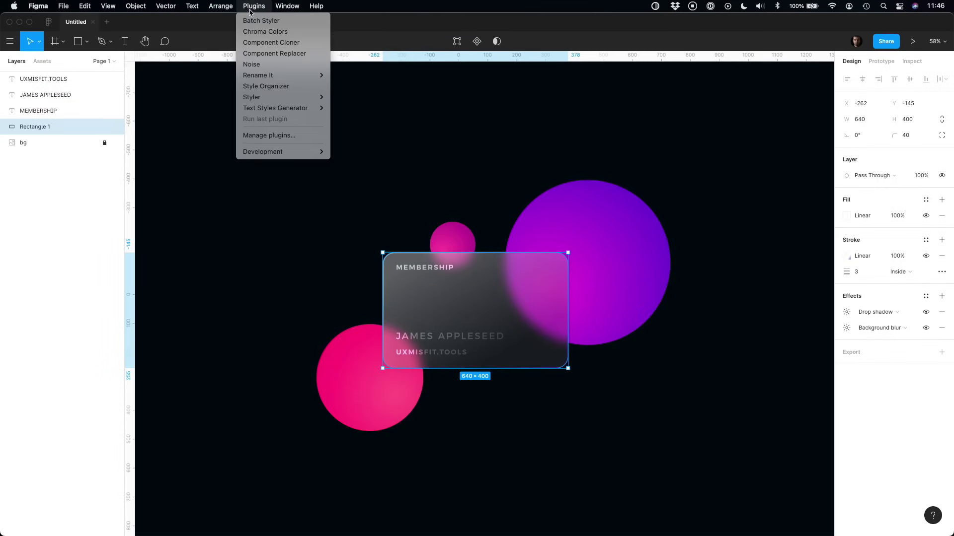
left_click(252, 65)
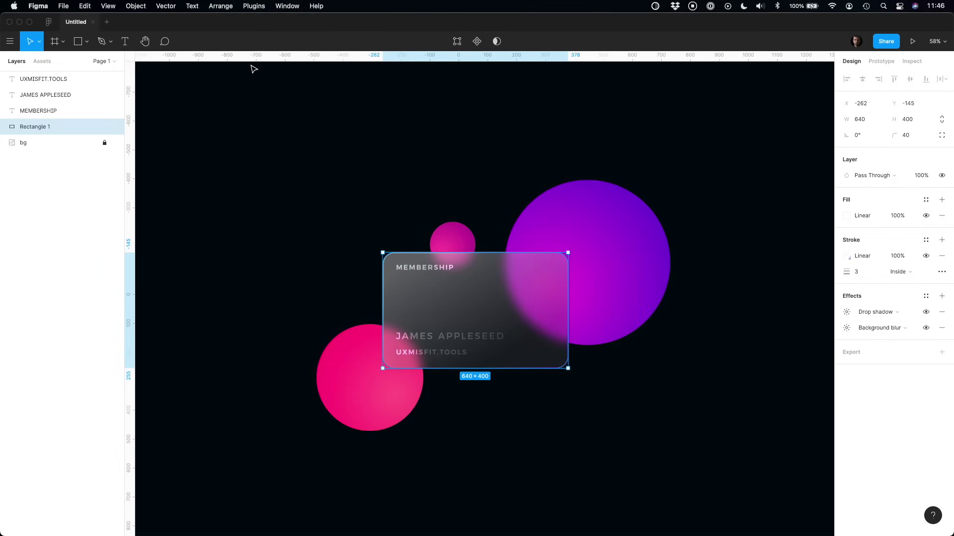
left_click_drag(470, 293, 461, 293)
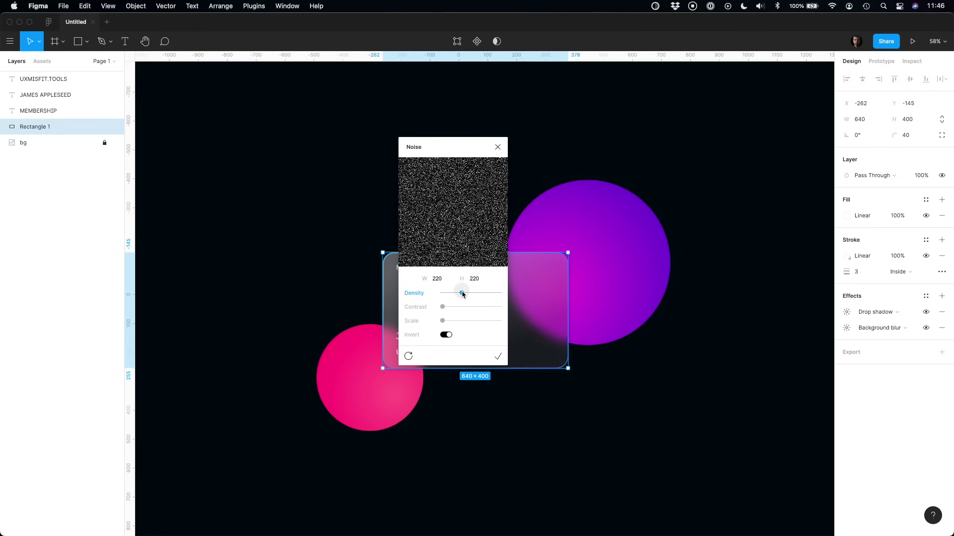
left_click(498, 356)
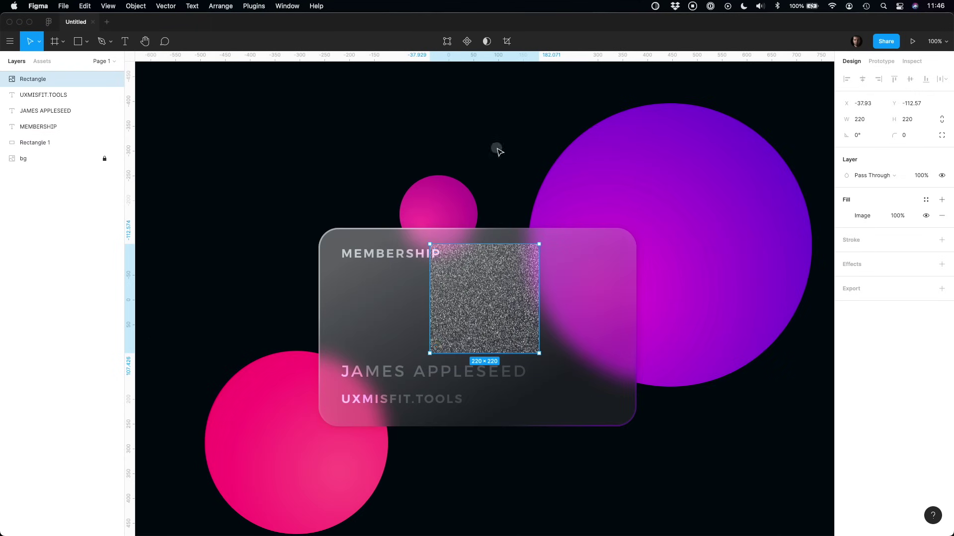
left_click_drag(428, 242, 318, 228)
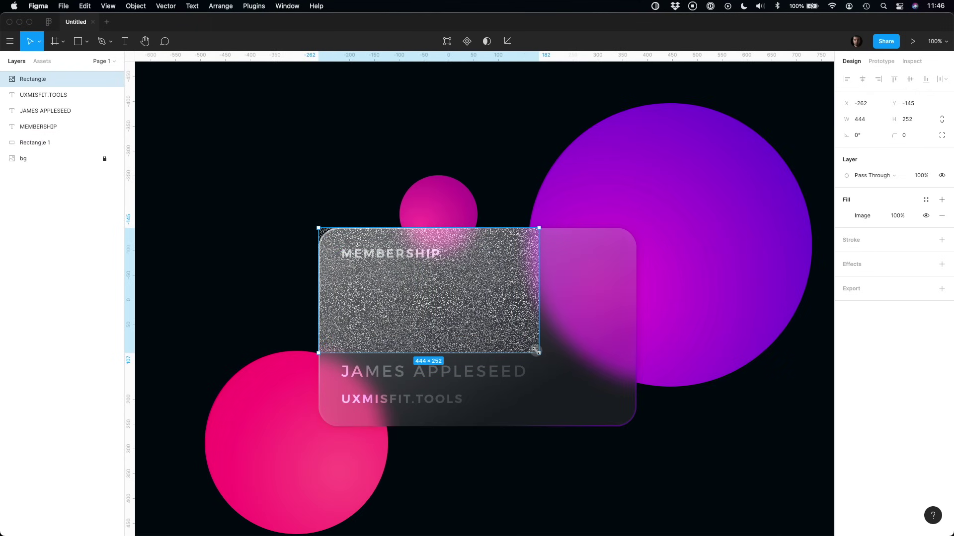
left_click_drag(539, 353, 636, 427)
left_click_drag(323, 233, 346, 245)
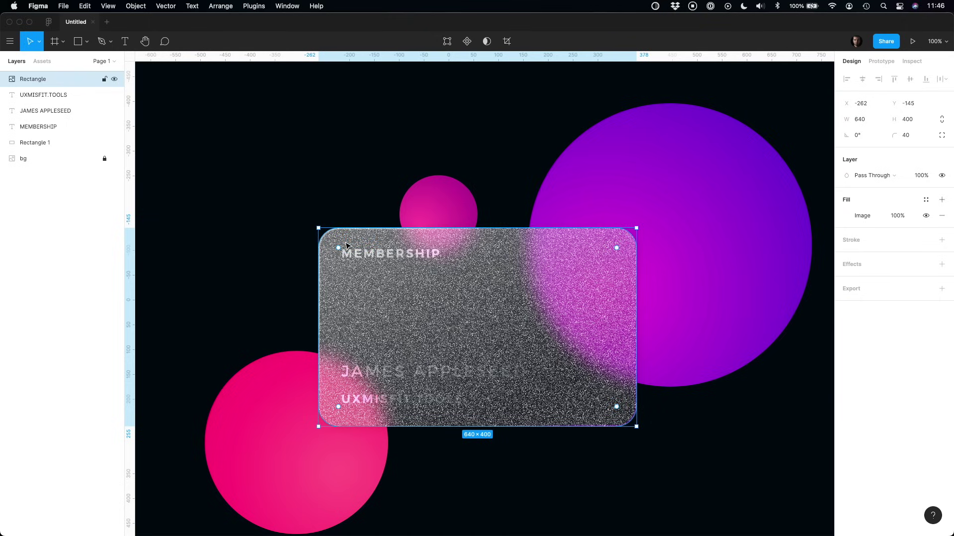
Set the noise layer to Overlay blend at 10% opacity.
left_click(870, 175)
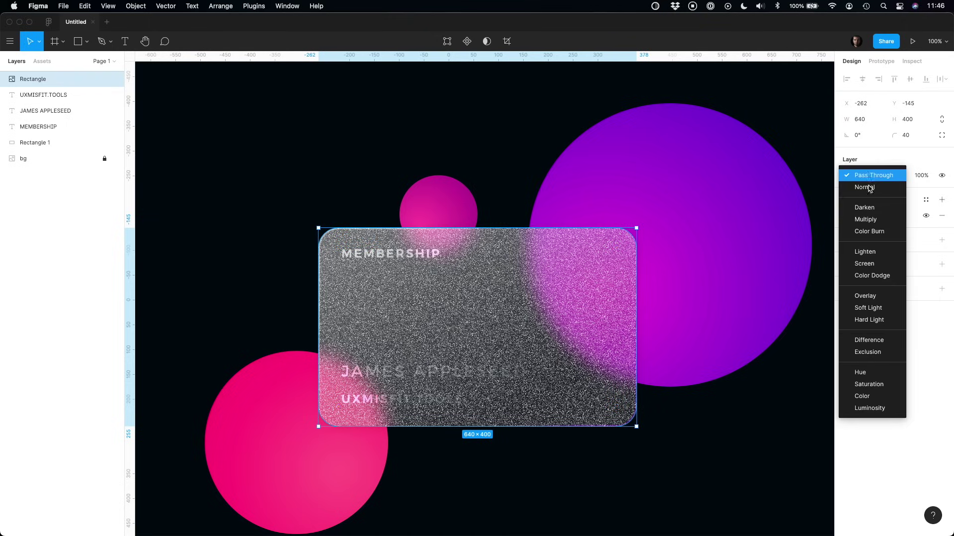
left_click(865, 296)
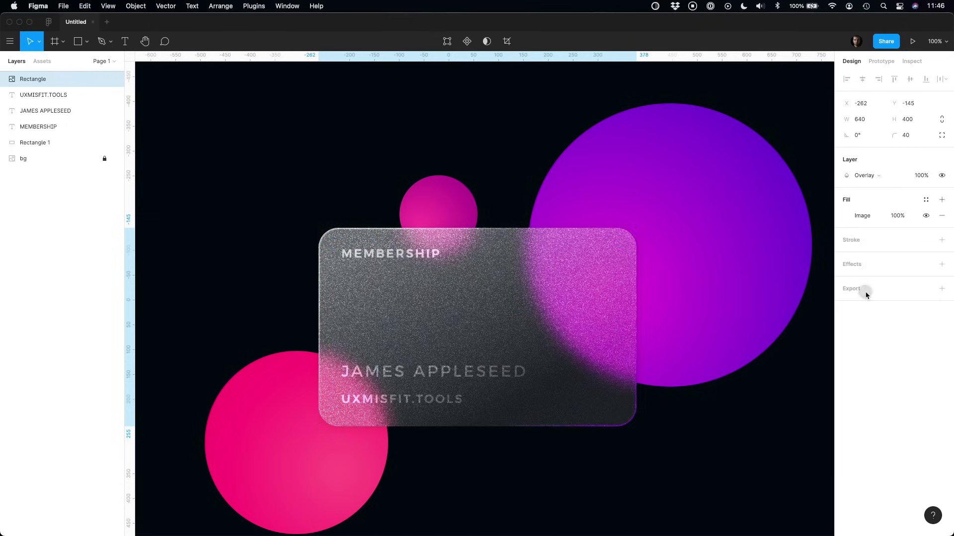
left_click(921, 176)
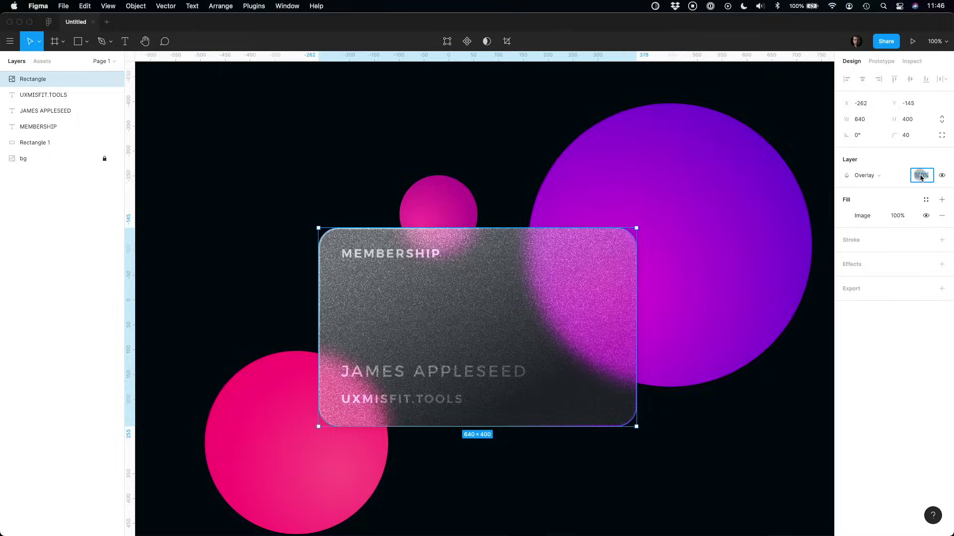
type("10")
key("Return")
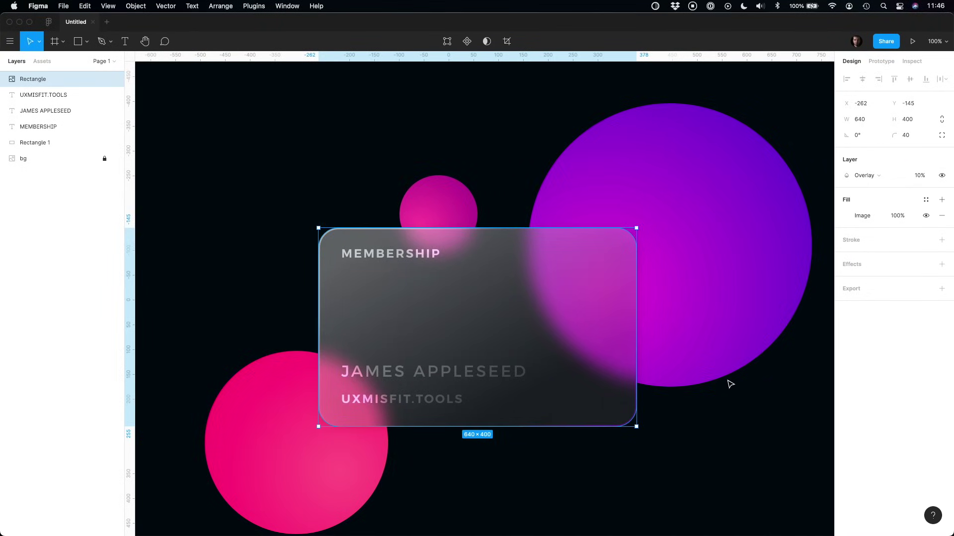
left_click(721, 419)
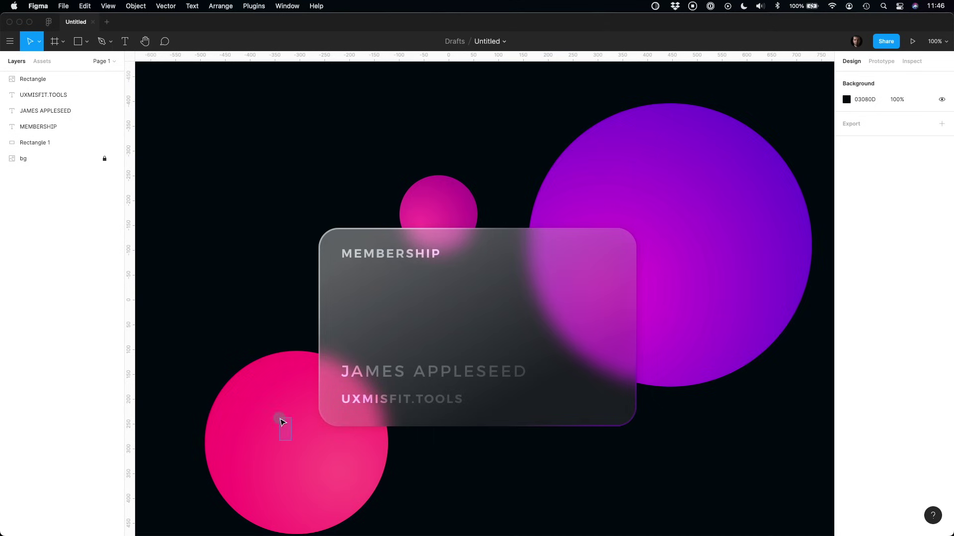
Group the card, noise layer and three text lines into Group 1 and shift it slightly left.
left_click_drag(287, 257, 570, 442)
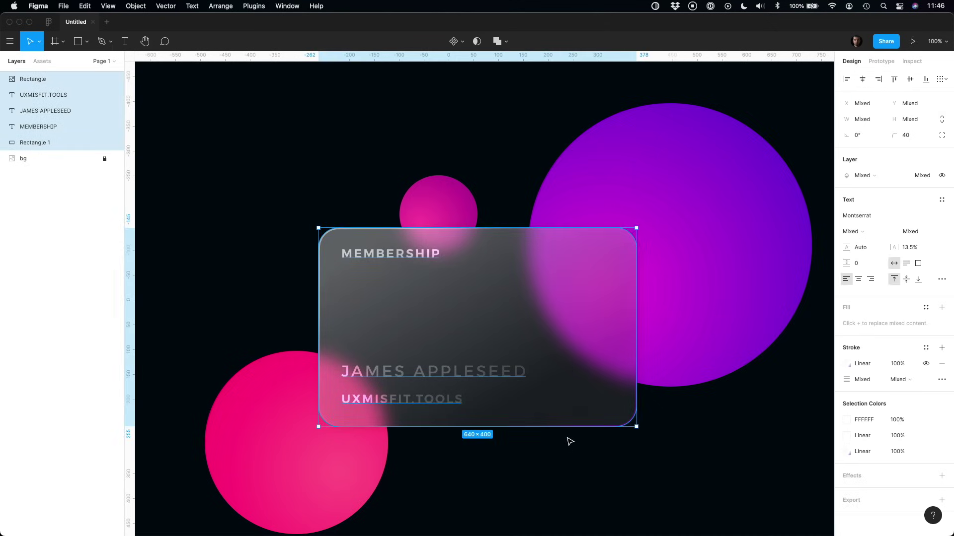
key("super+g")
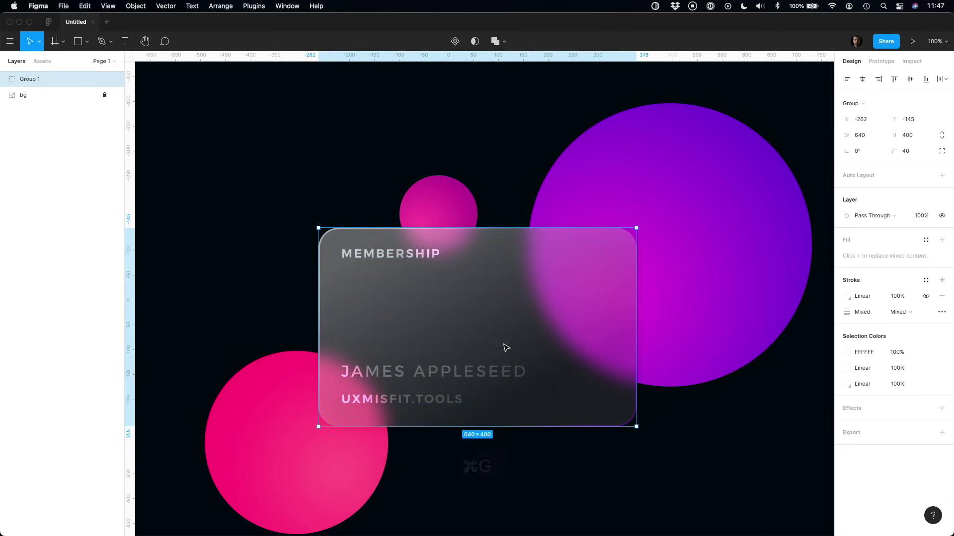
left_click_drag(514, 358, 498, 366)
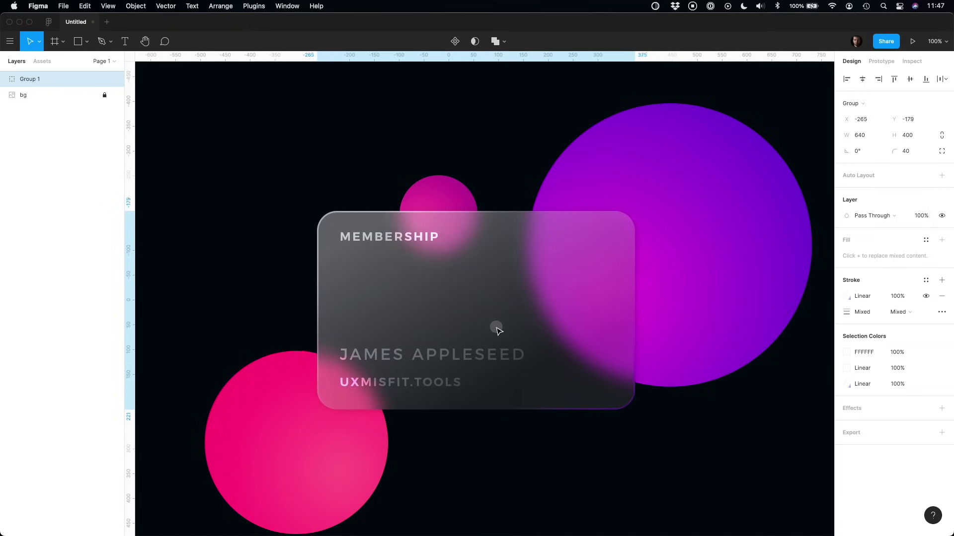